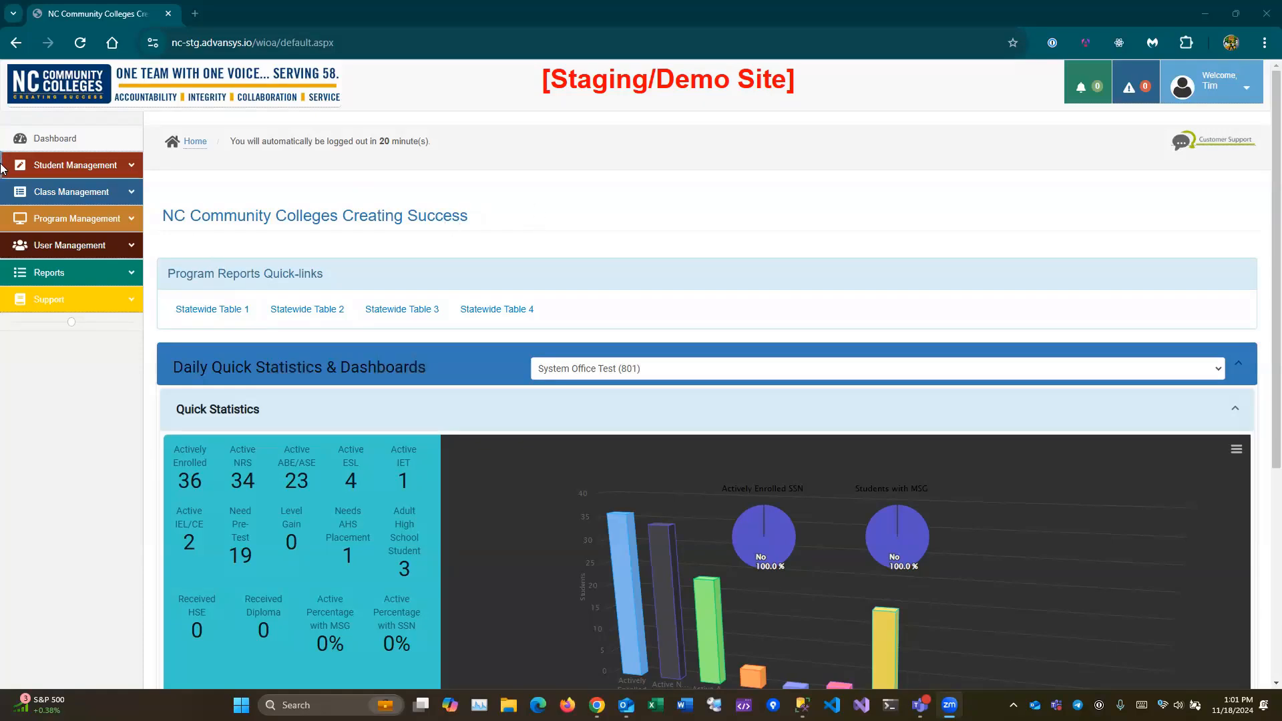
# - Open the Student Check-In timesheet from Class Management and scroll to the System Office Test (801) classes
pyautogui.click(65, 193)
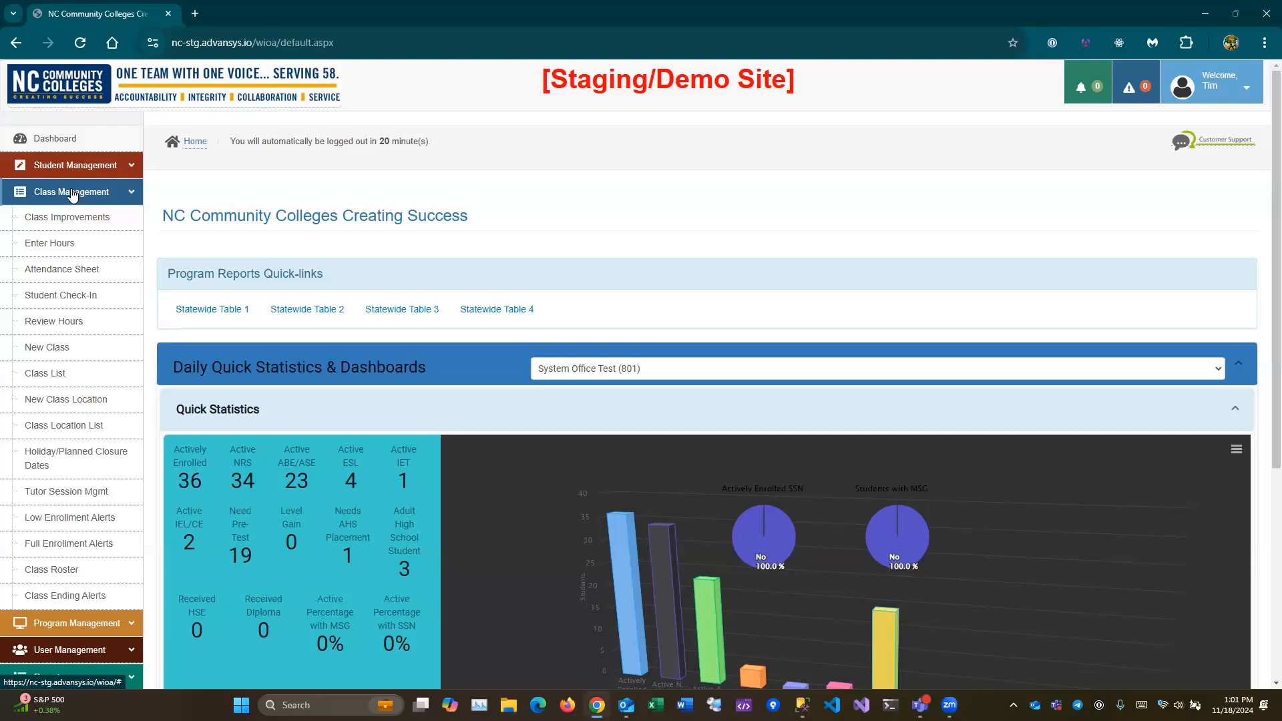
pyautogui.click(70, 301)
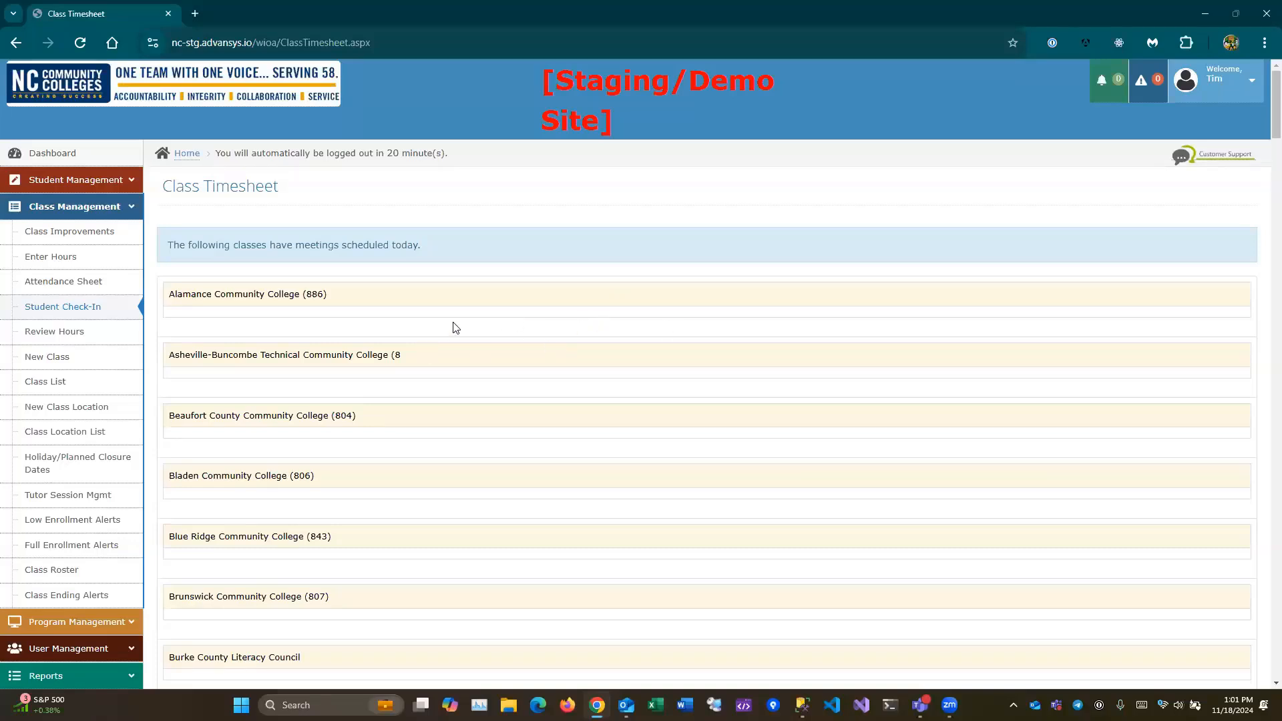
pyautogui.scroll(-3, 499, 315)
pyautogui.scroll(3, 567, 326)
pyautogui.scroll(-2, 567, 326)
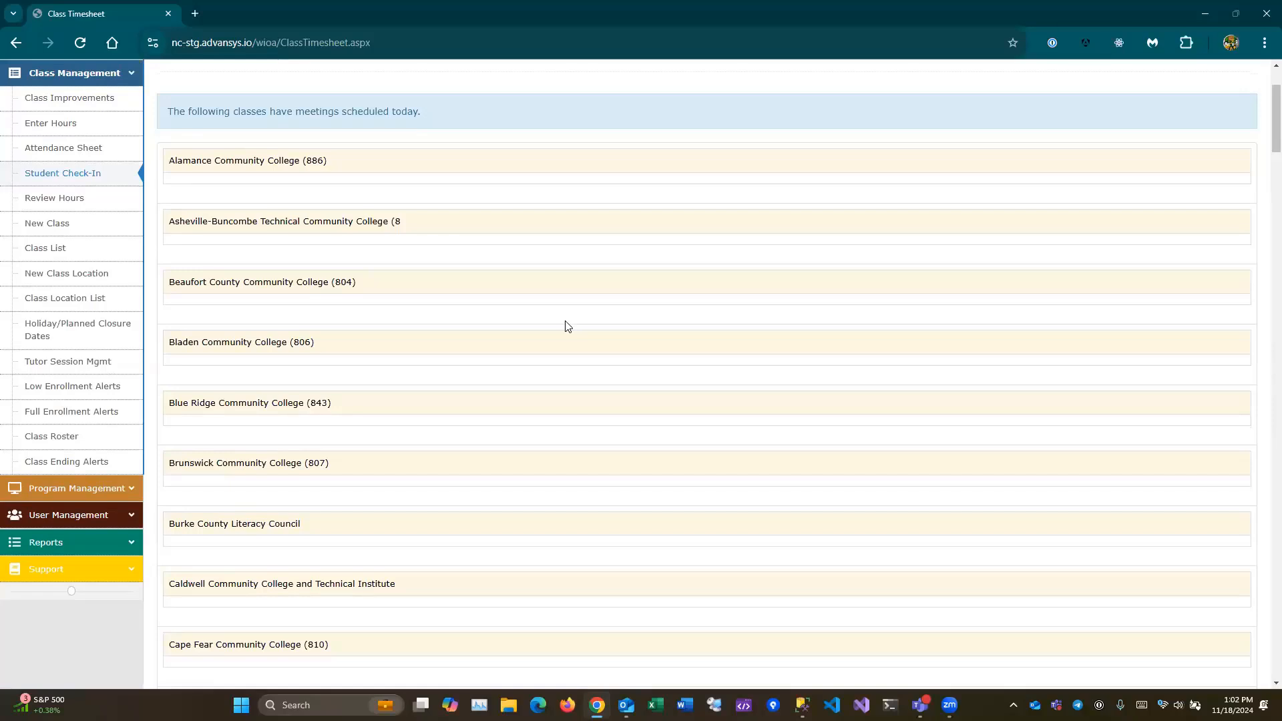
pyautogui.scroll(-3, 589, 357)
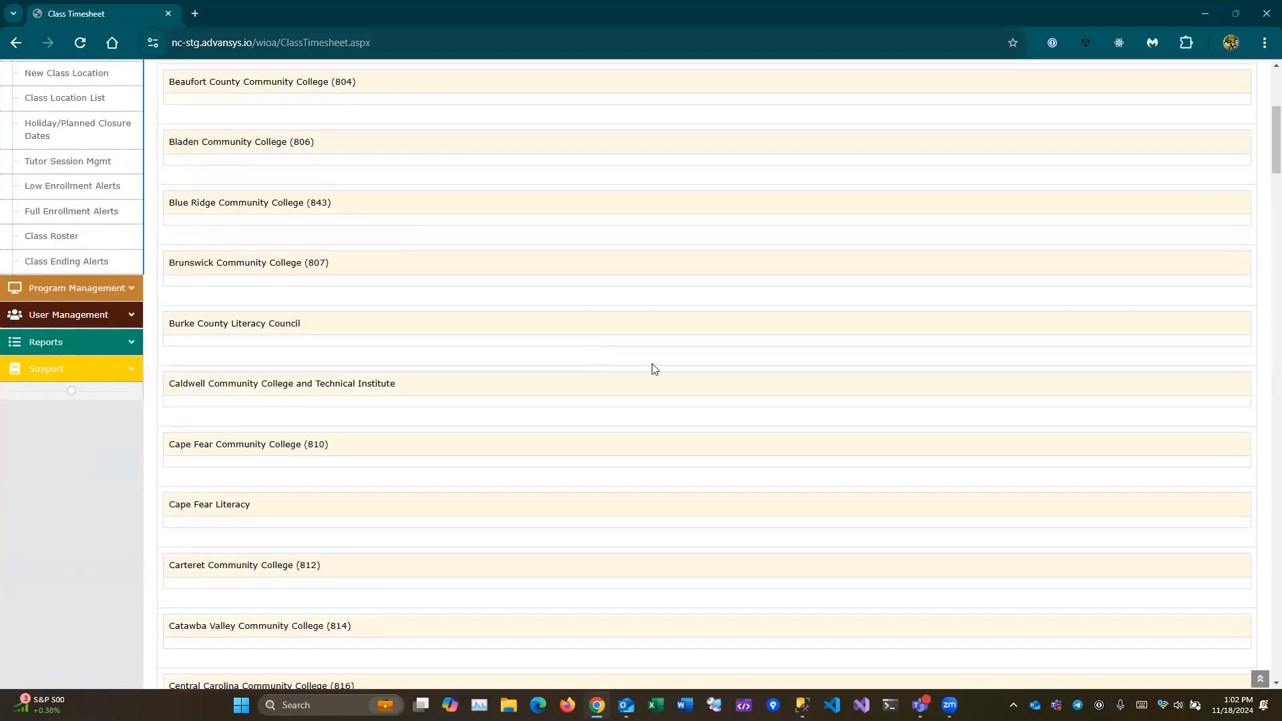
pyautogui.scroll(5, 654, 369)
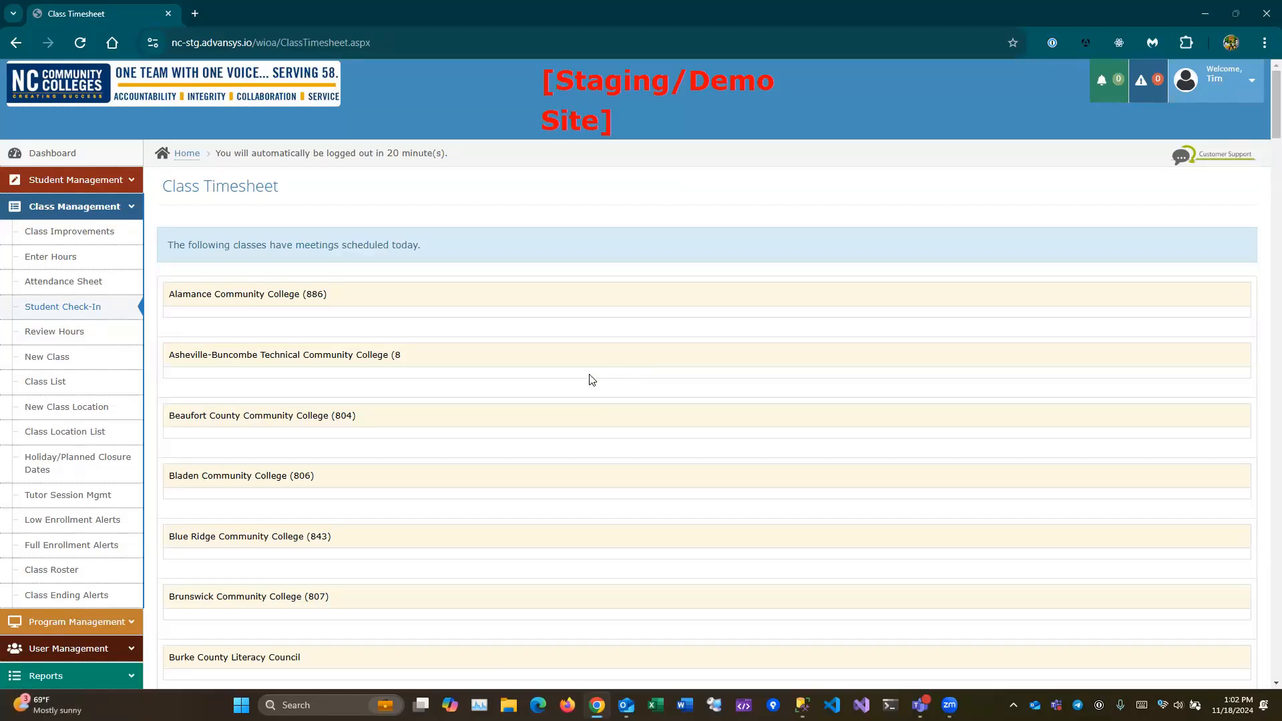
pyautogui.scroll(-6, 560, 409)
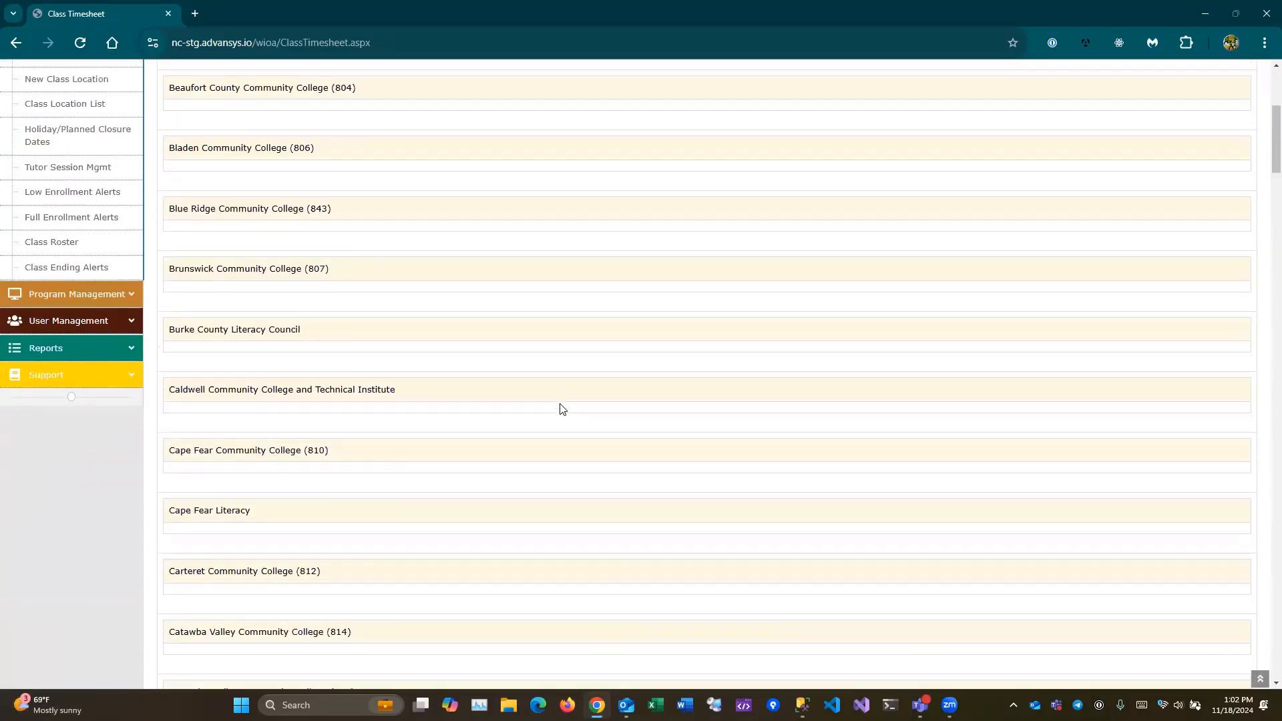
pyautogui.scroll(-8, 601, 425)
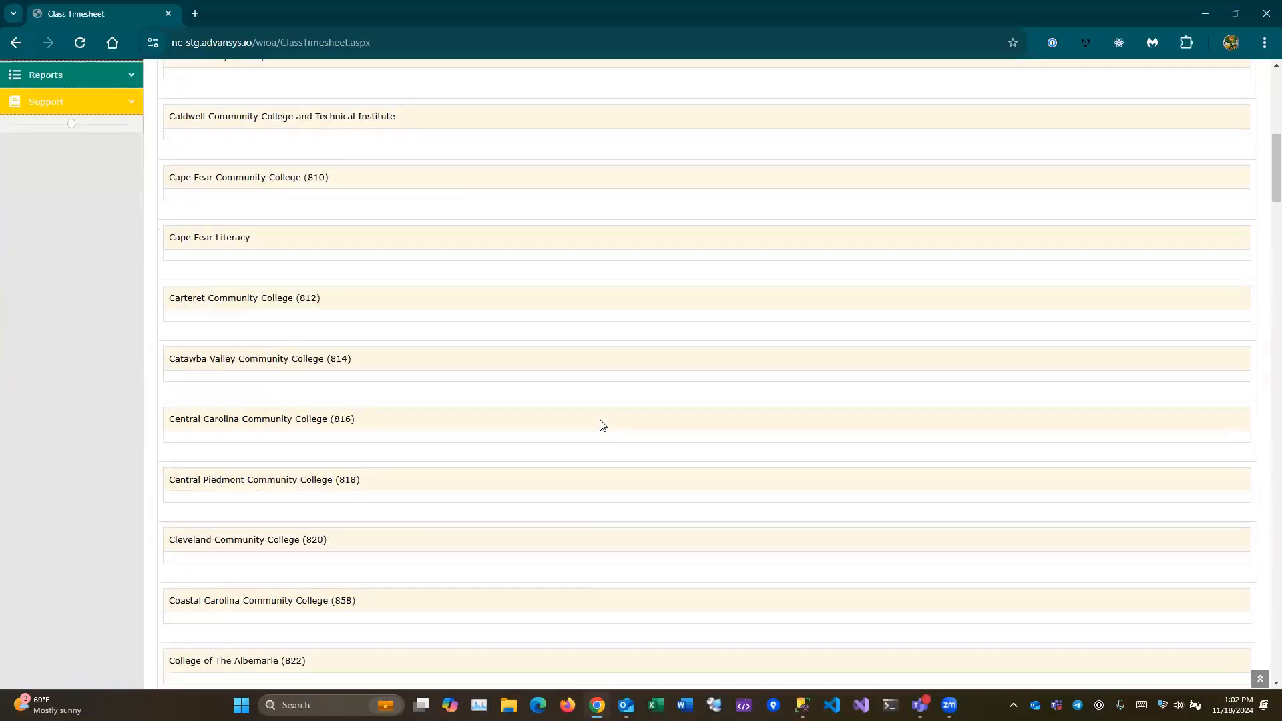
pyautogui.scroll(-18, 698, 369)
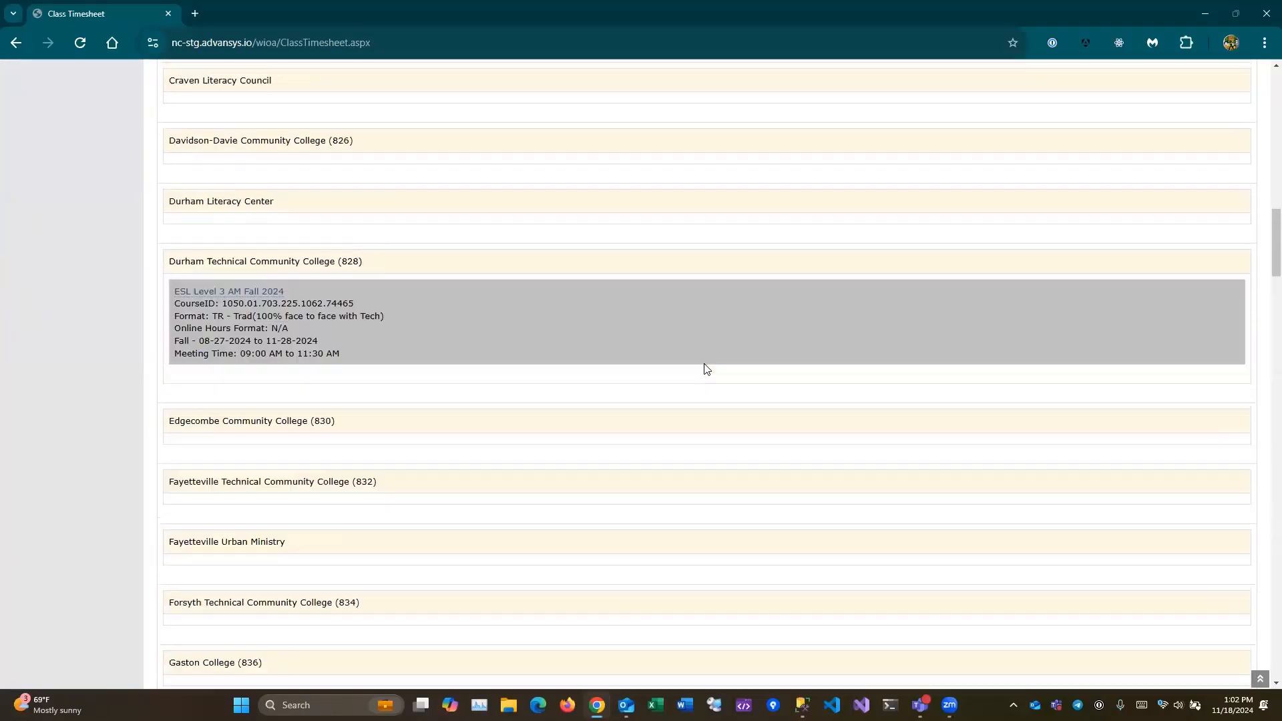
pyautogui.scroll(-20, 706, 368)
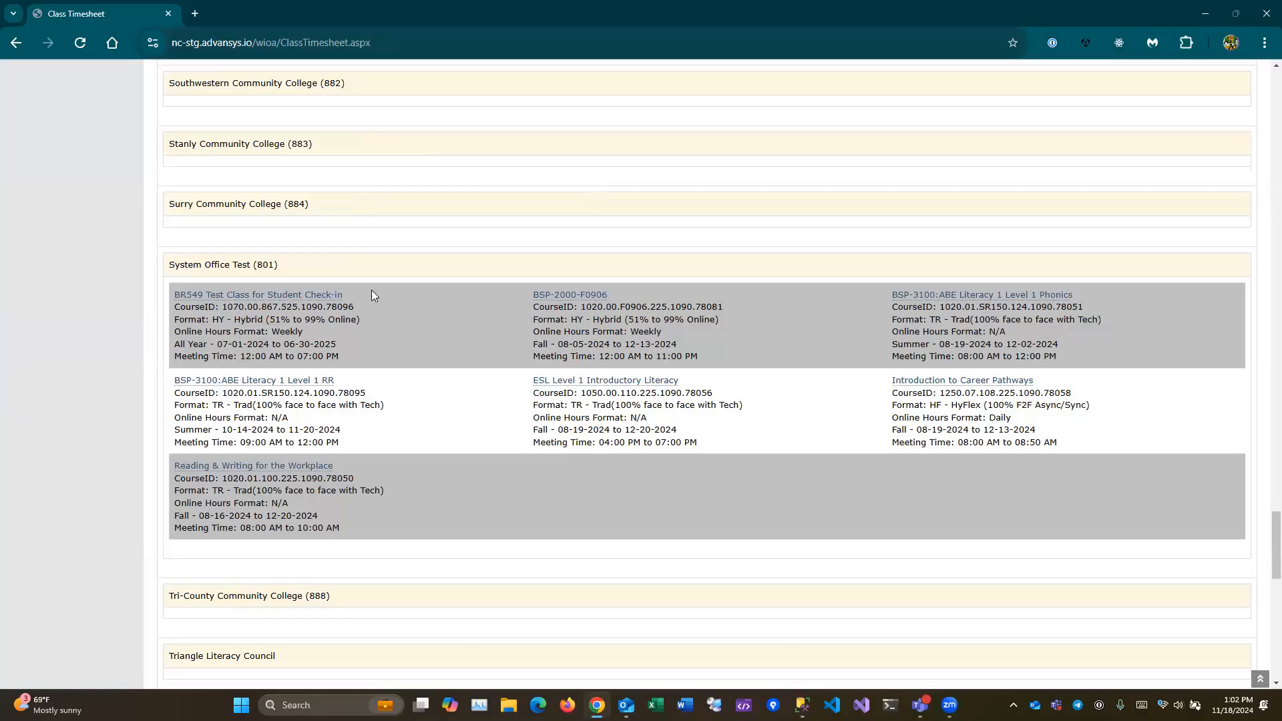
# - Open the BR549 Test Class check-in in Staff Mode and enlarge the window to show all three students
pyautogui.click(227, 295)
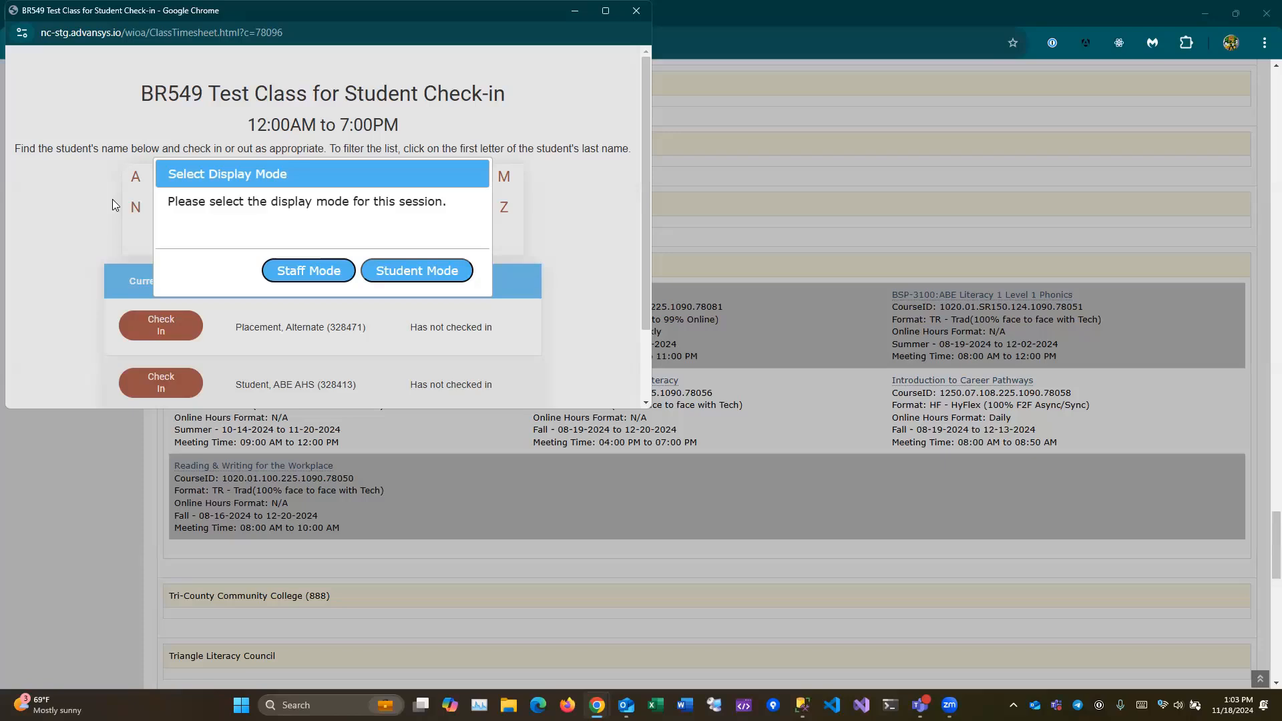
pyautogui.click(311, 274)
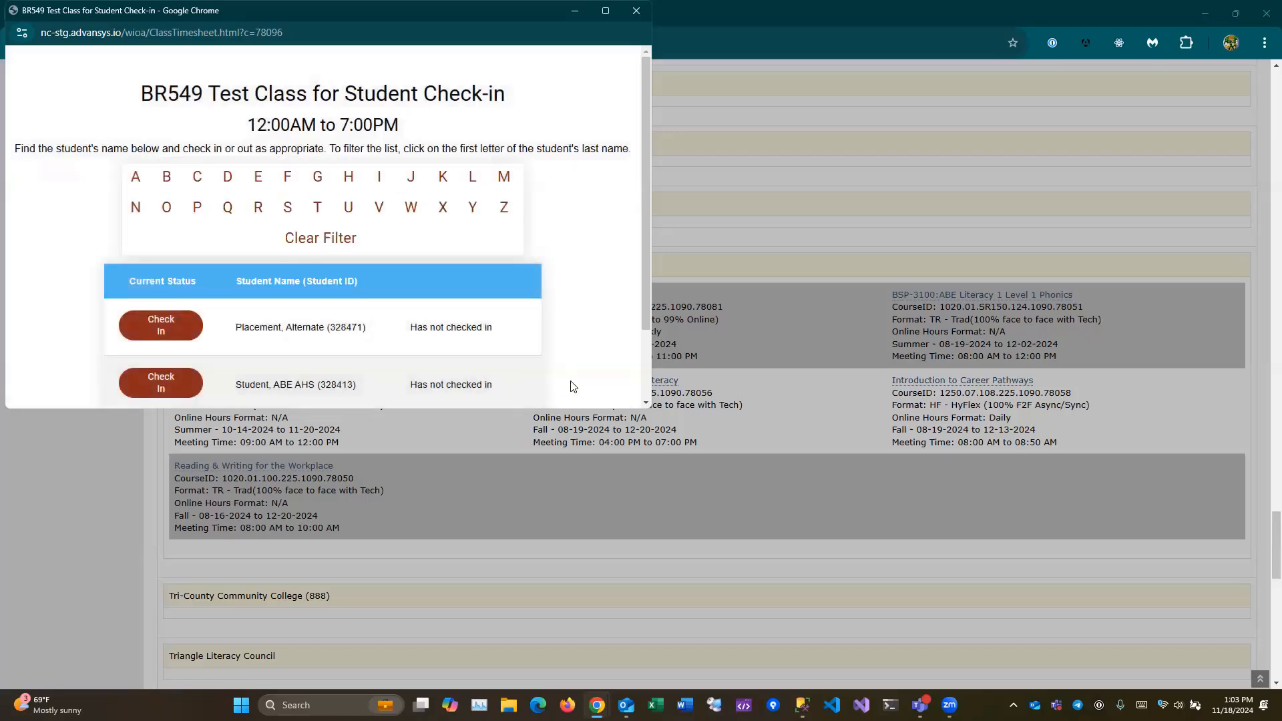
pyautogui.moveTo(646, 410); pyautogui.dragTo(918, 584)
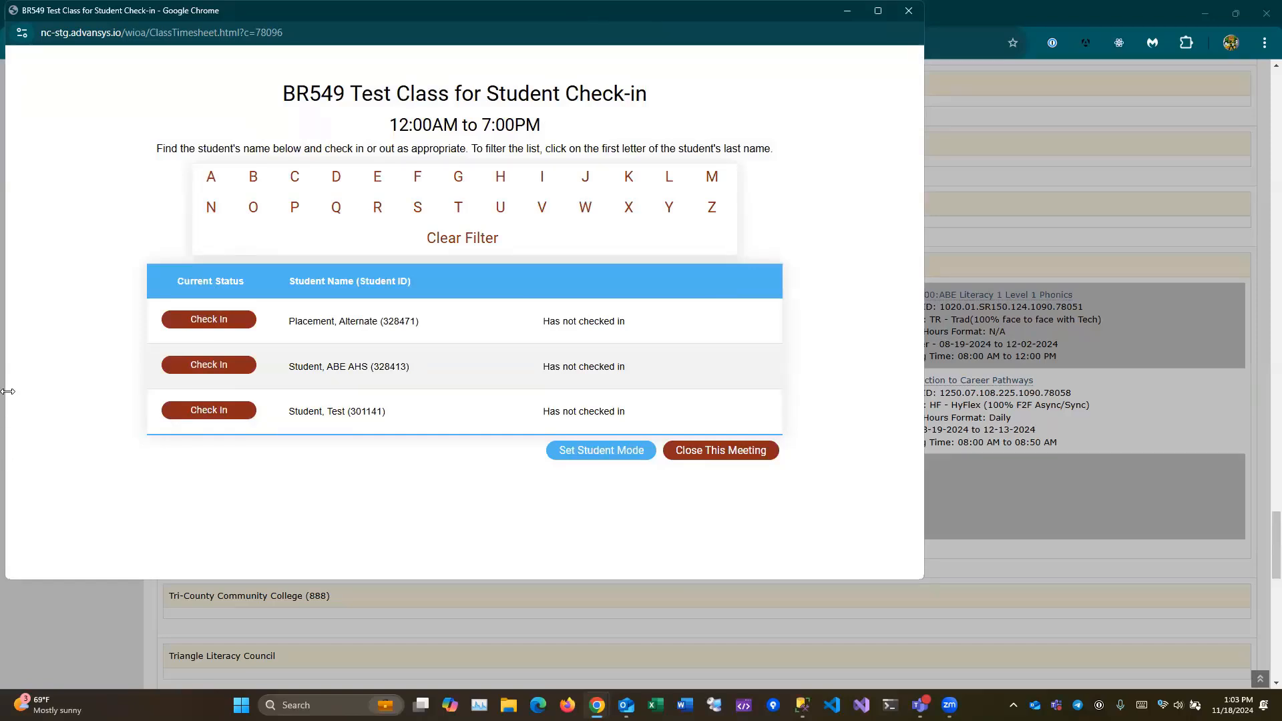
# - Check in the first student on the BR549 list and confirm it
pyautogui.click(227, 319)
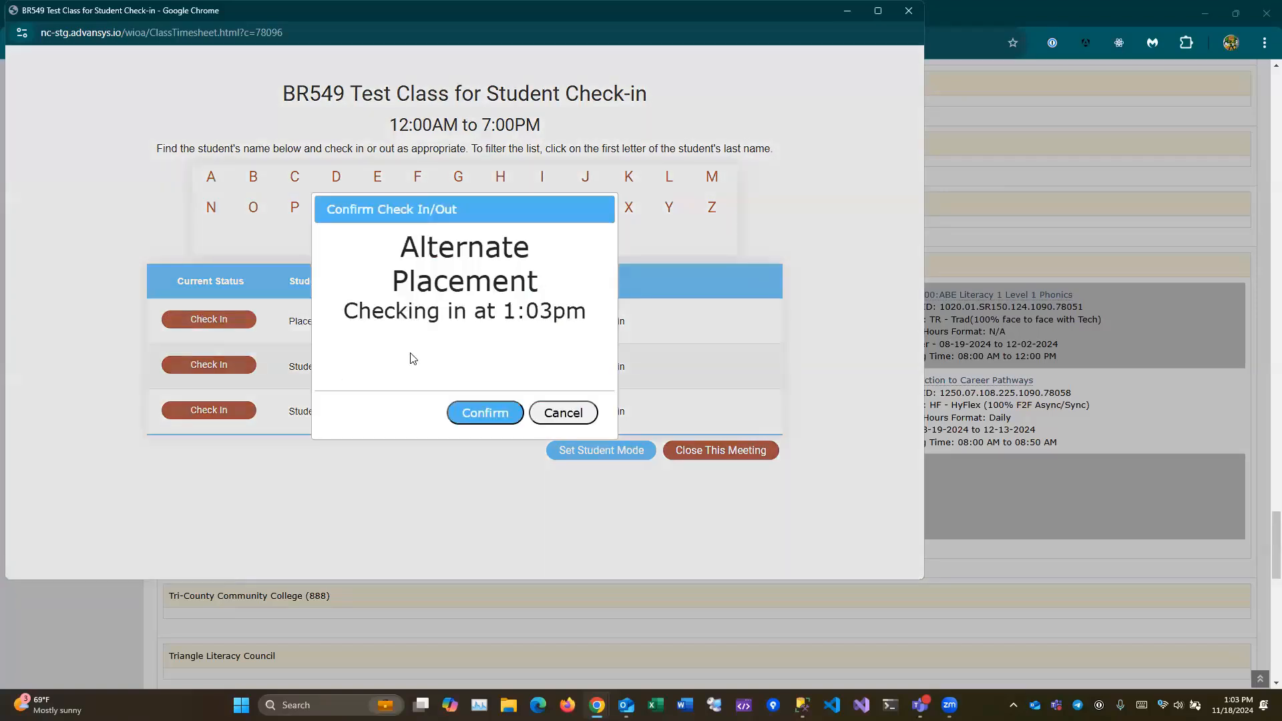
pyautogui.click(482, 412)
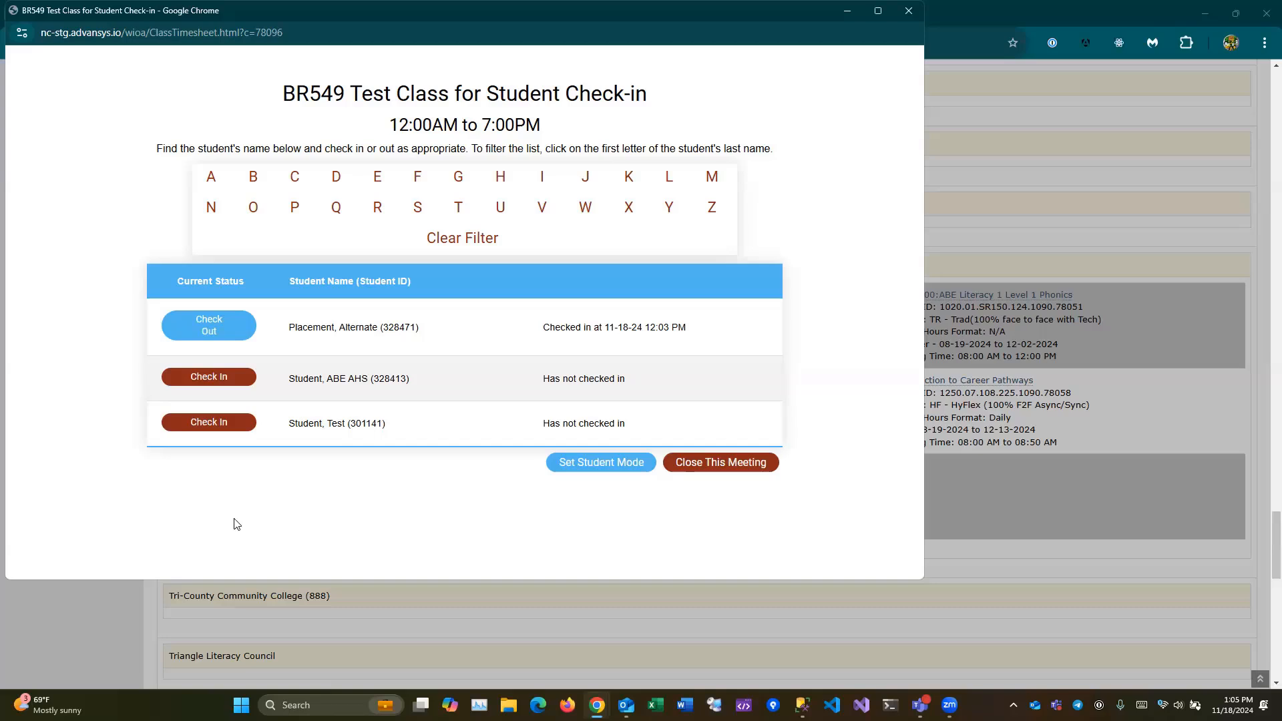
# - Set an exit PIN and put the BR549 check-in sheet into Student Mode
pyautogui.click(593, 463)
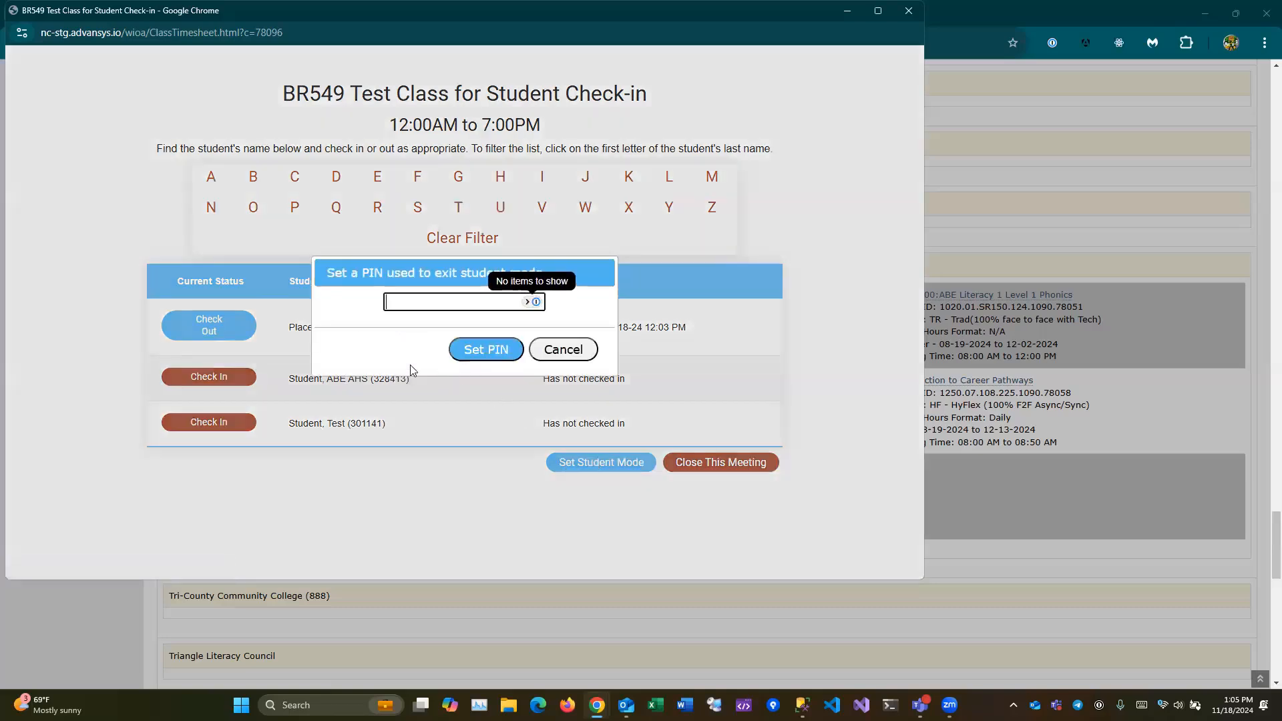
pyautogui.click(374, 350)
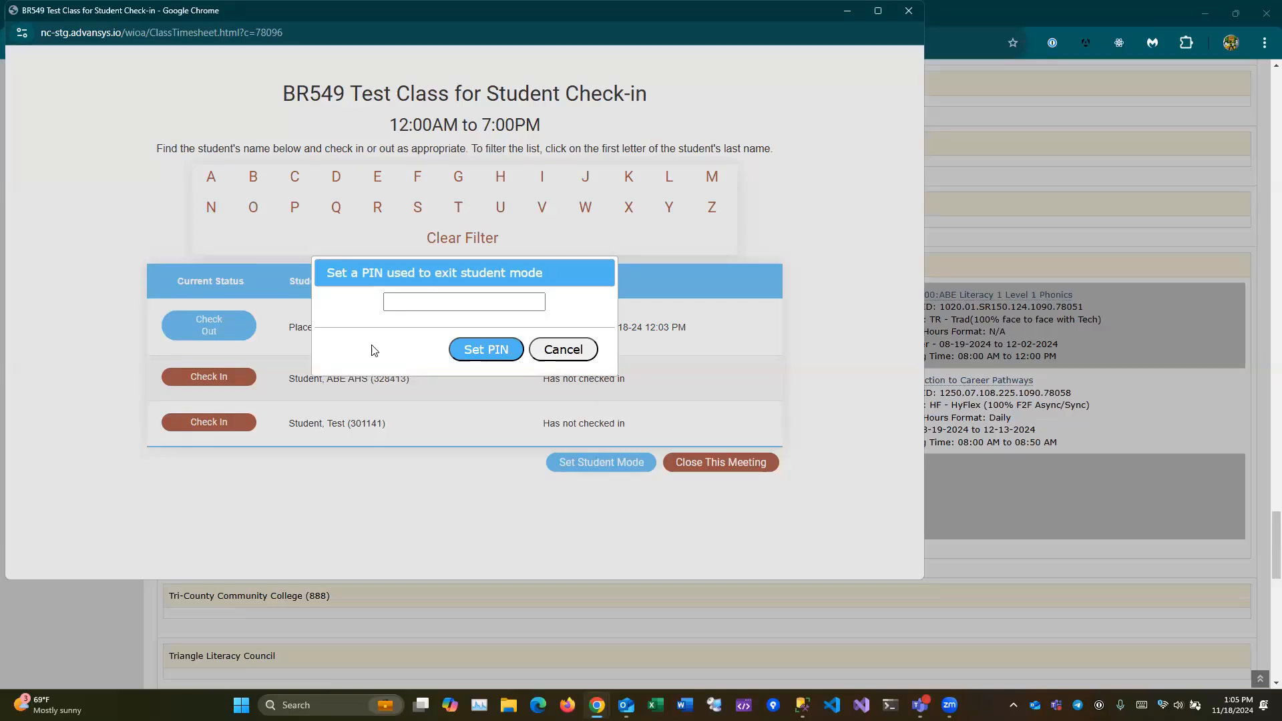
pyautogui.click(410, 298)
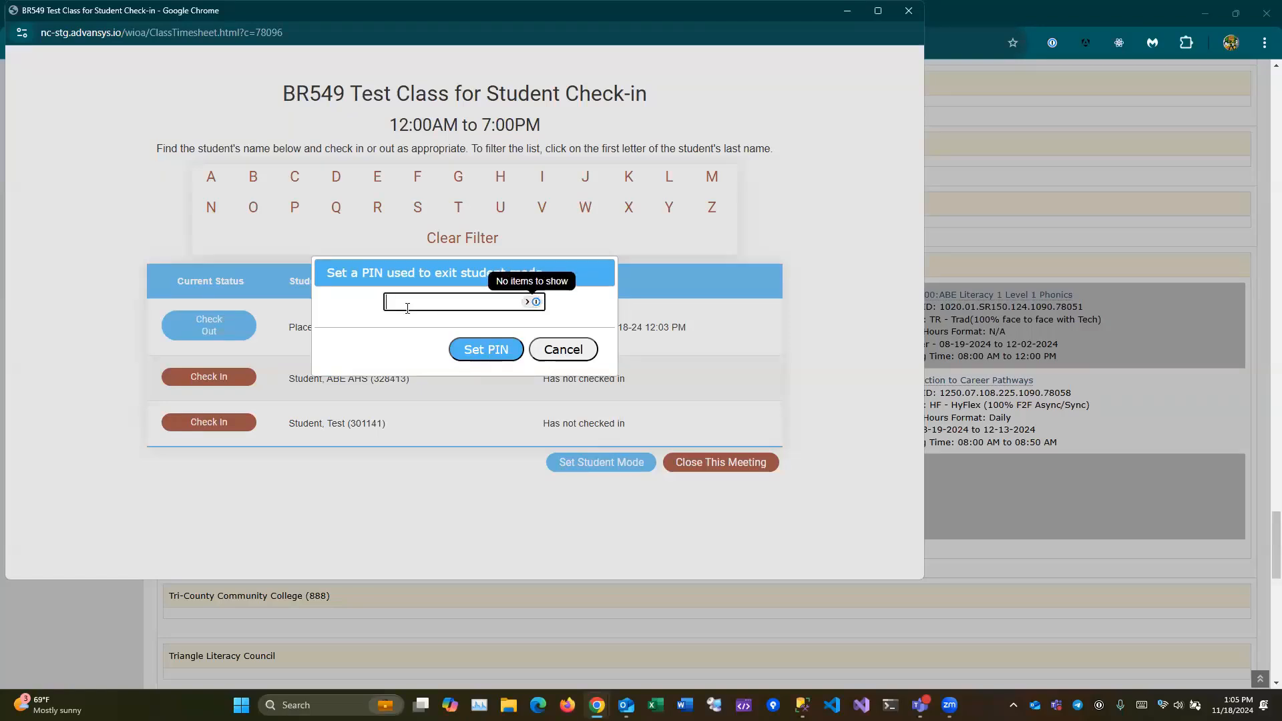
pyautogui.write('1234')
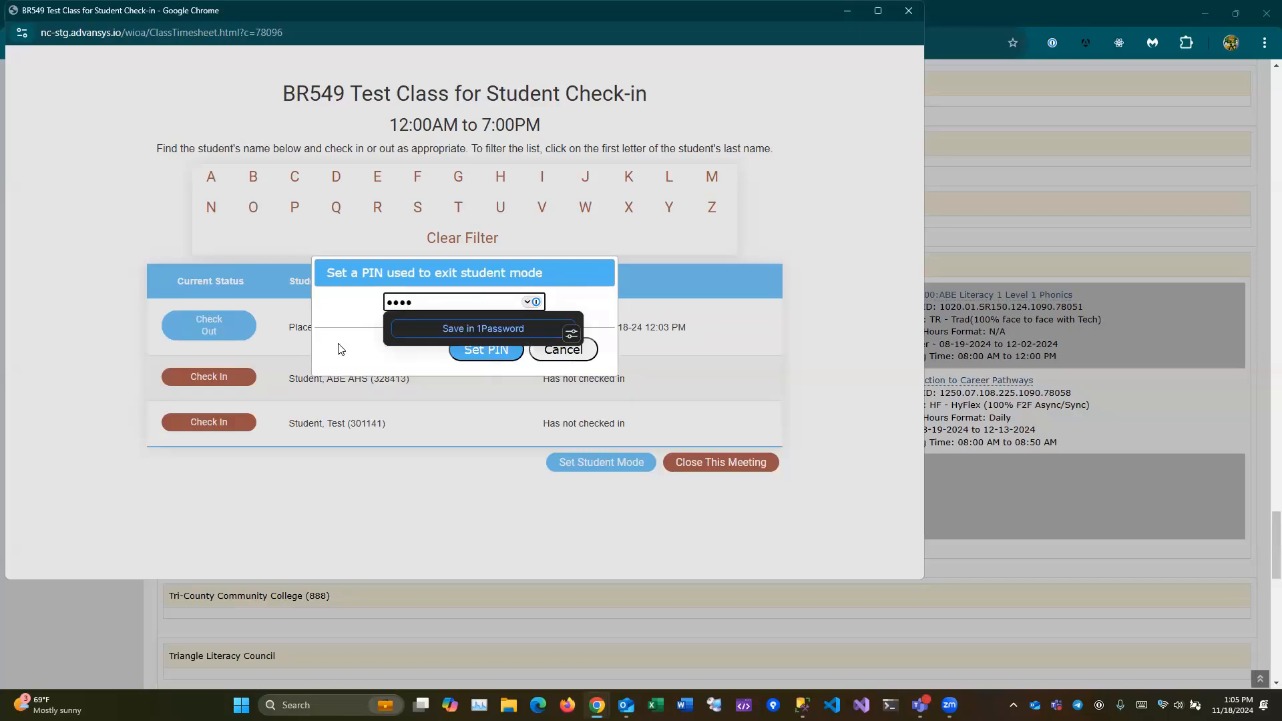
pyautogui.click(490, 350)
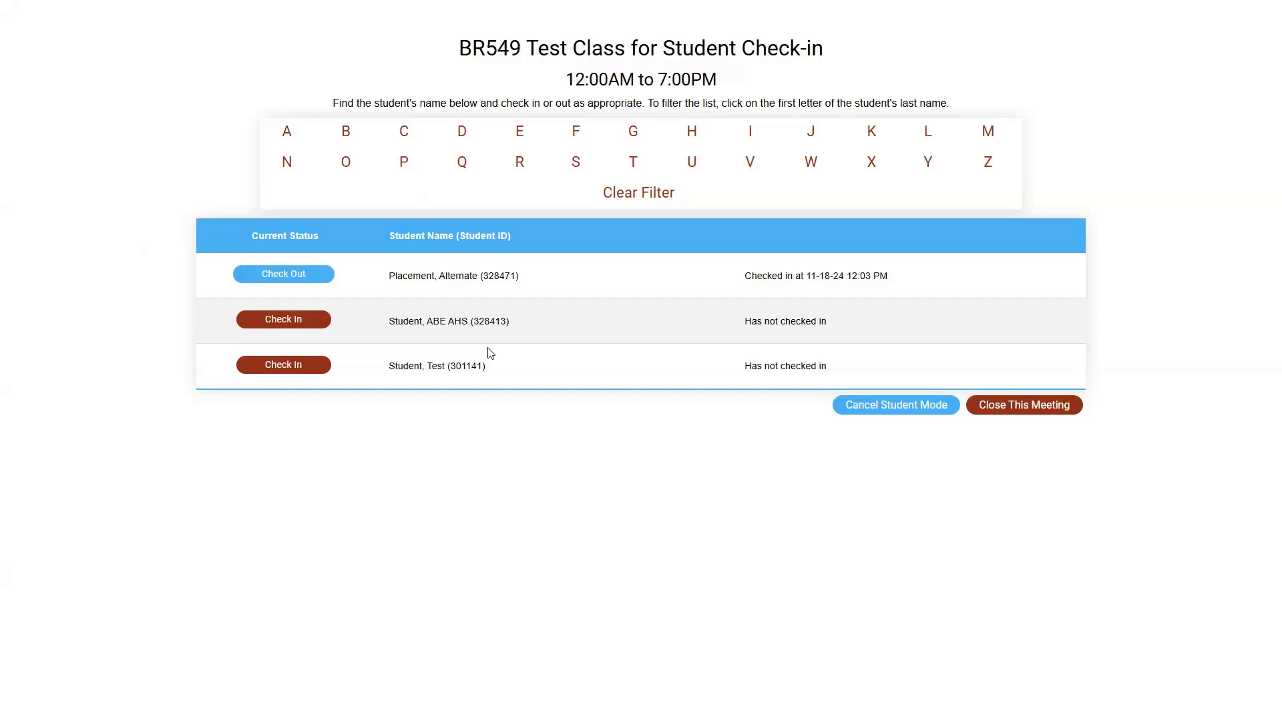
# - Try checking in the second student with their mmdd birthday, then dismiss the birthdate error
pyautogui.click(267, 326)
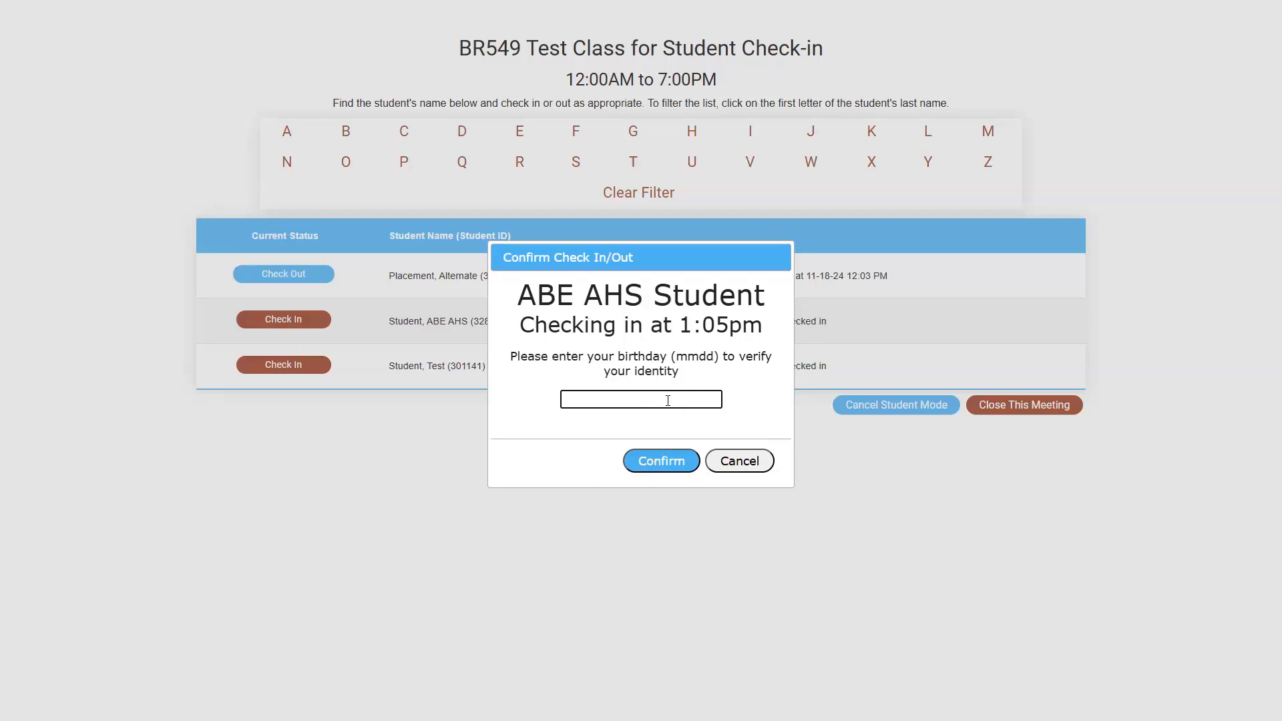
pyautogui.write('0205')
pyautogui.click(655, 467)
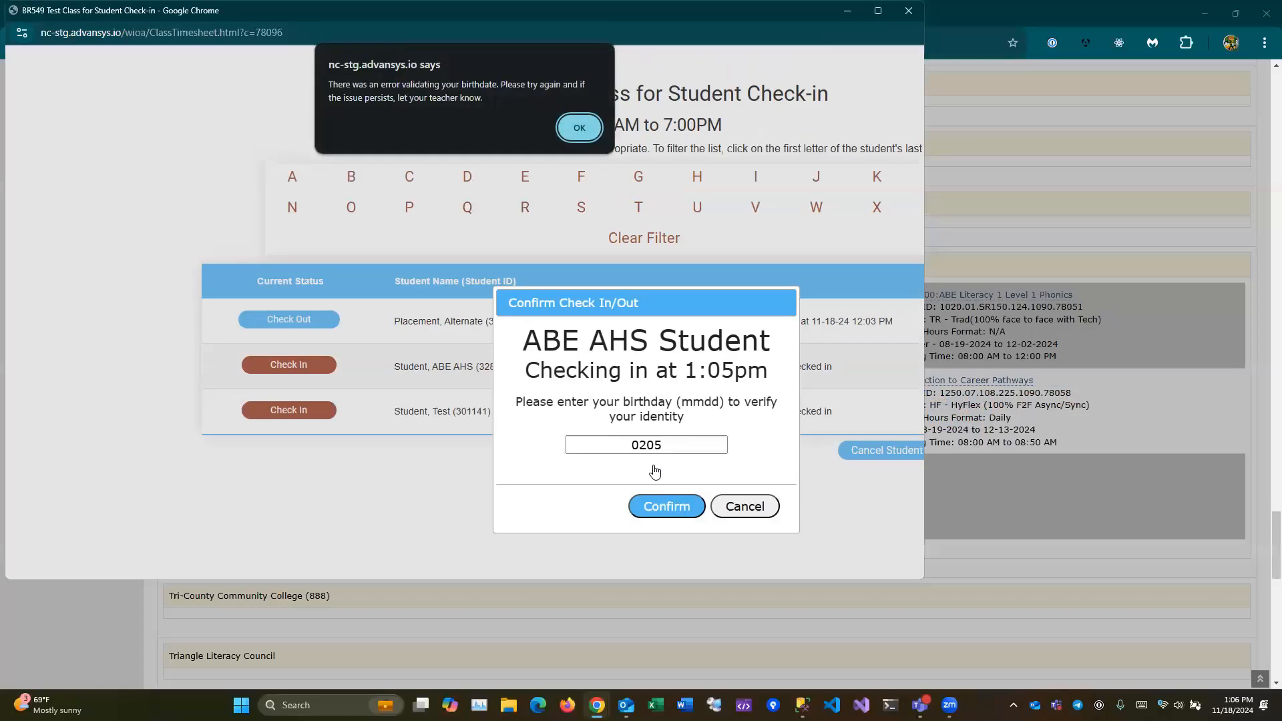
pyautogui.click(579, 128)
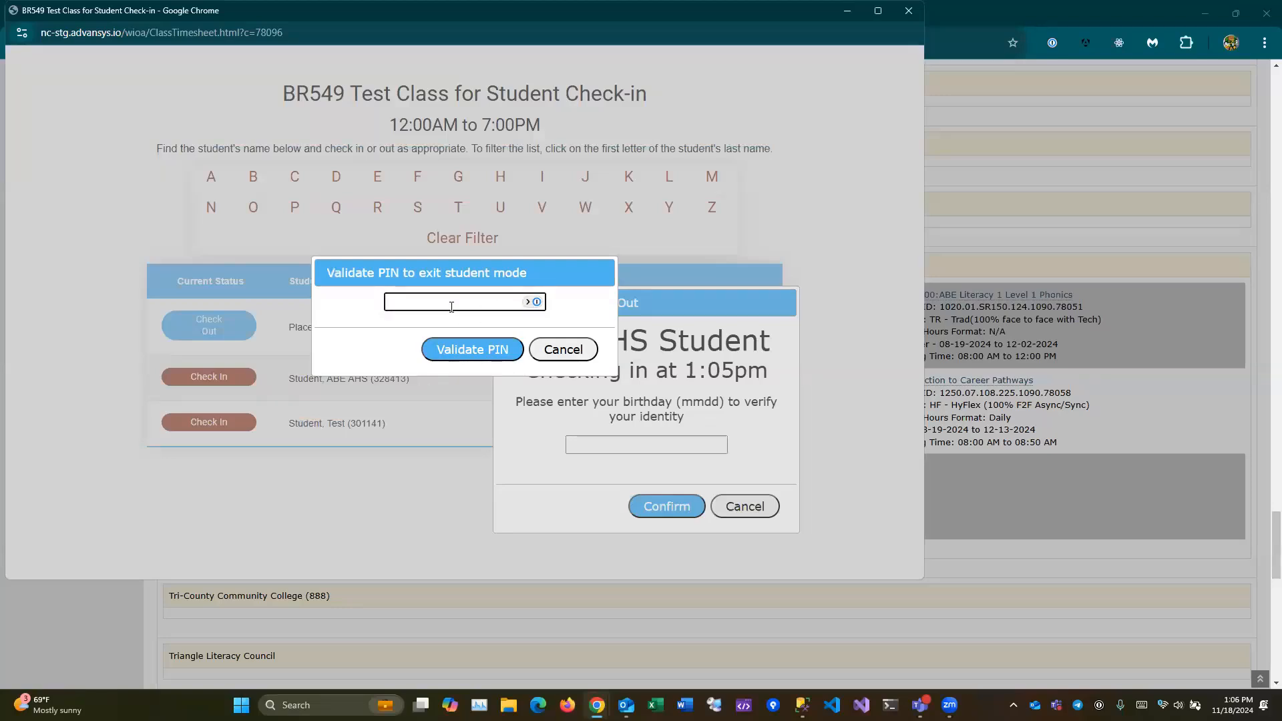
# - Cancel the PIN prompt and the second student's check-in, then choose Cancel Student Mode
pyautogui.click(563, 350)
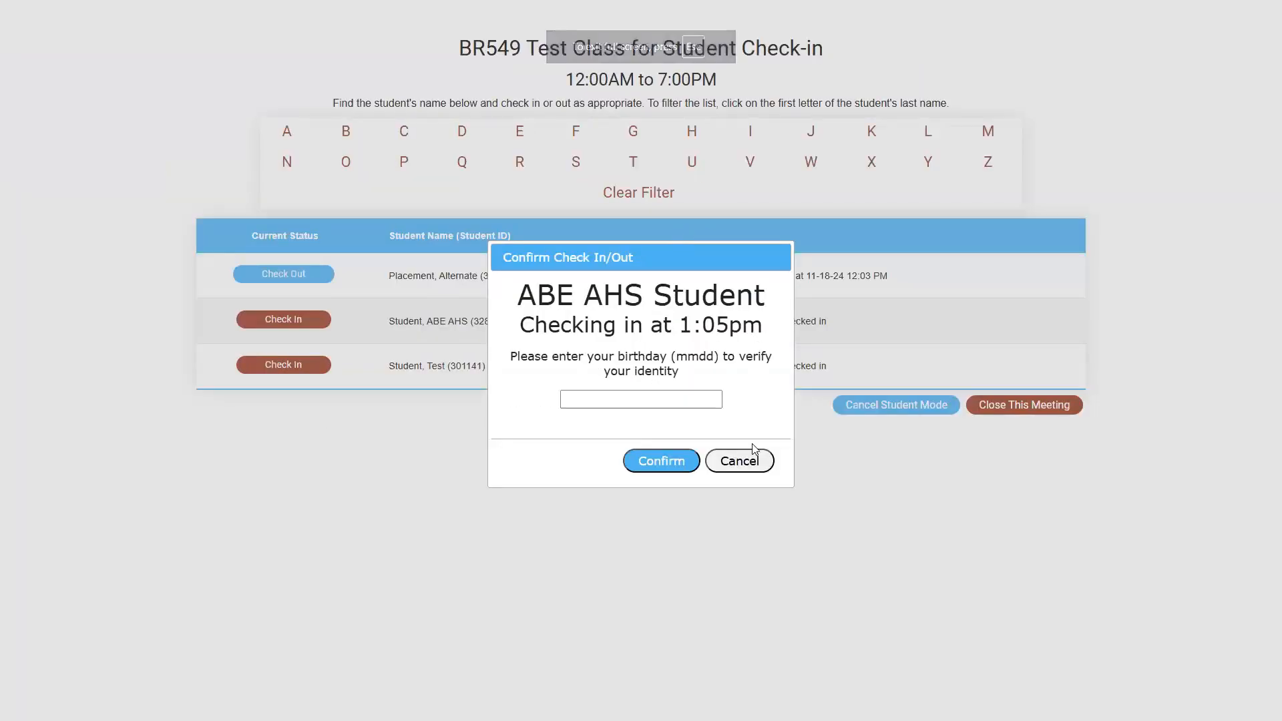
pyautogui.click(752, 467)
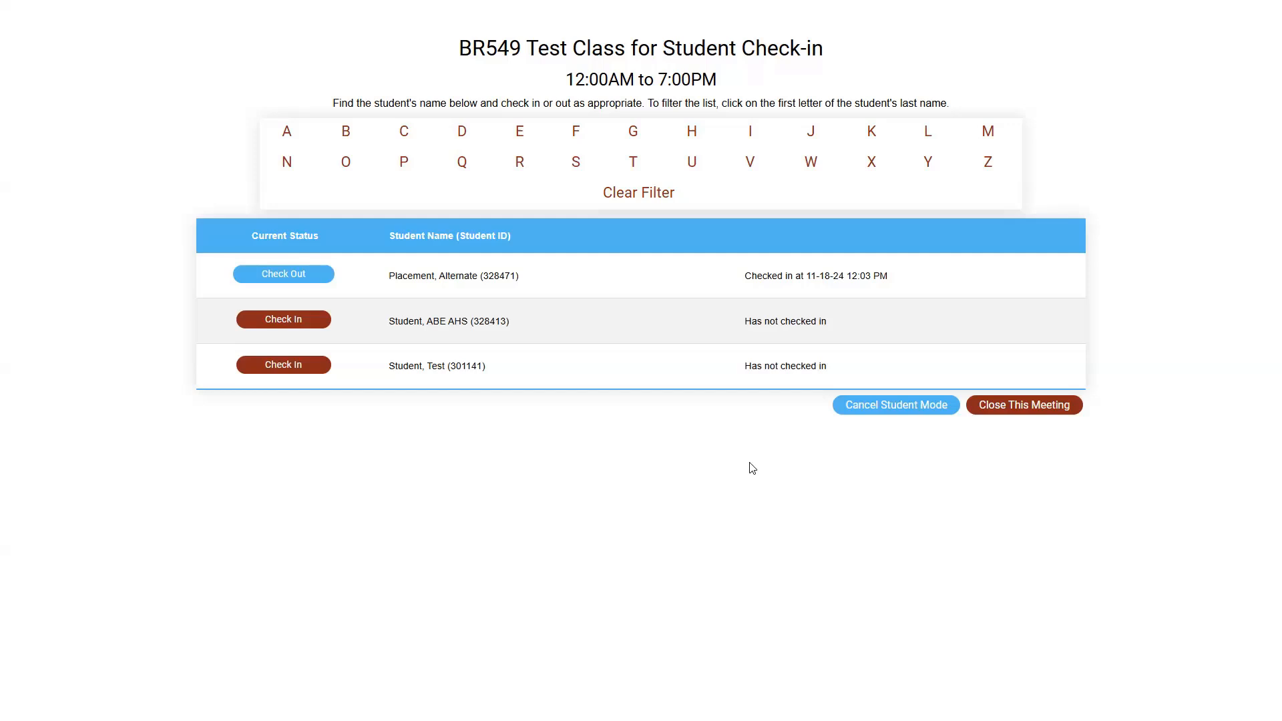
pyautogui.click(918, 409)
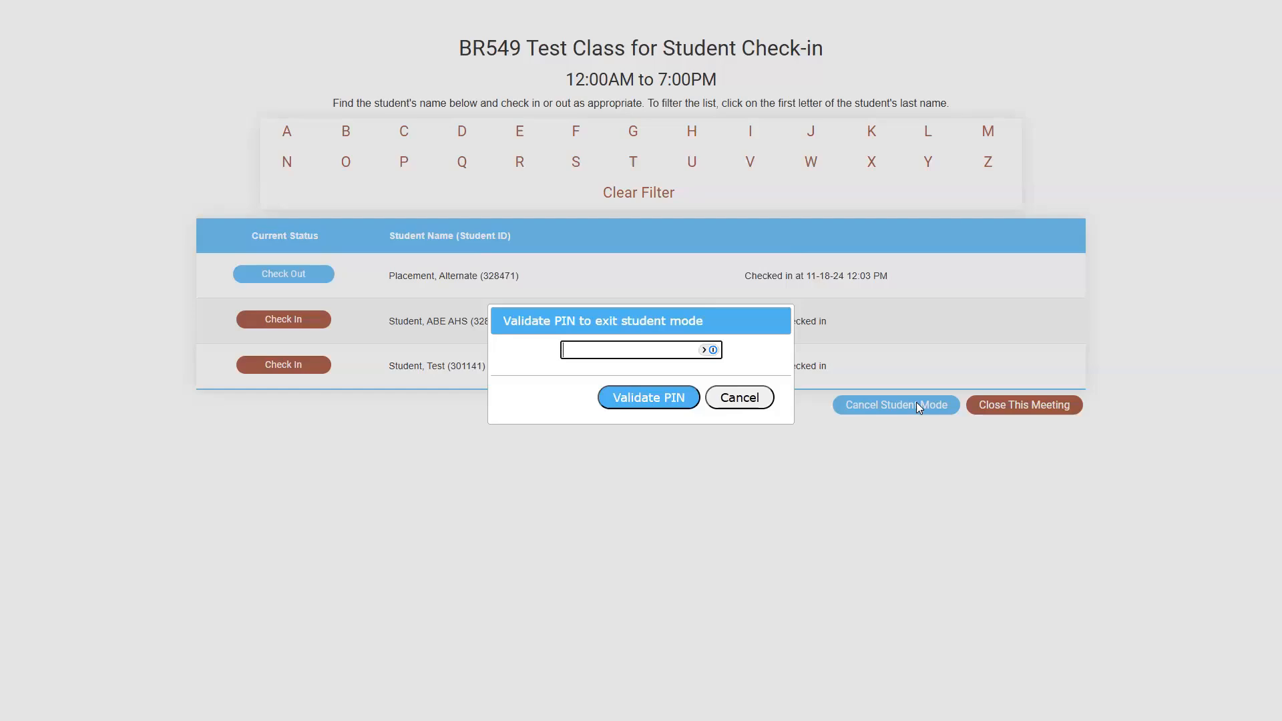
# - Enter the exit PIN and validate it to return the BR549 sheet to staff mode
pyautogui.write('1234')
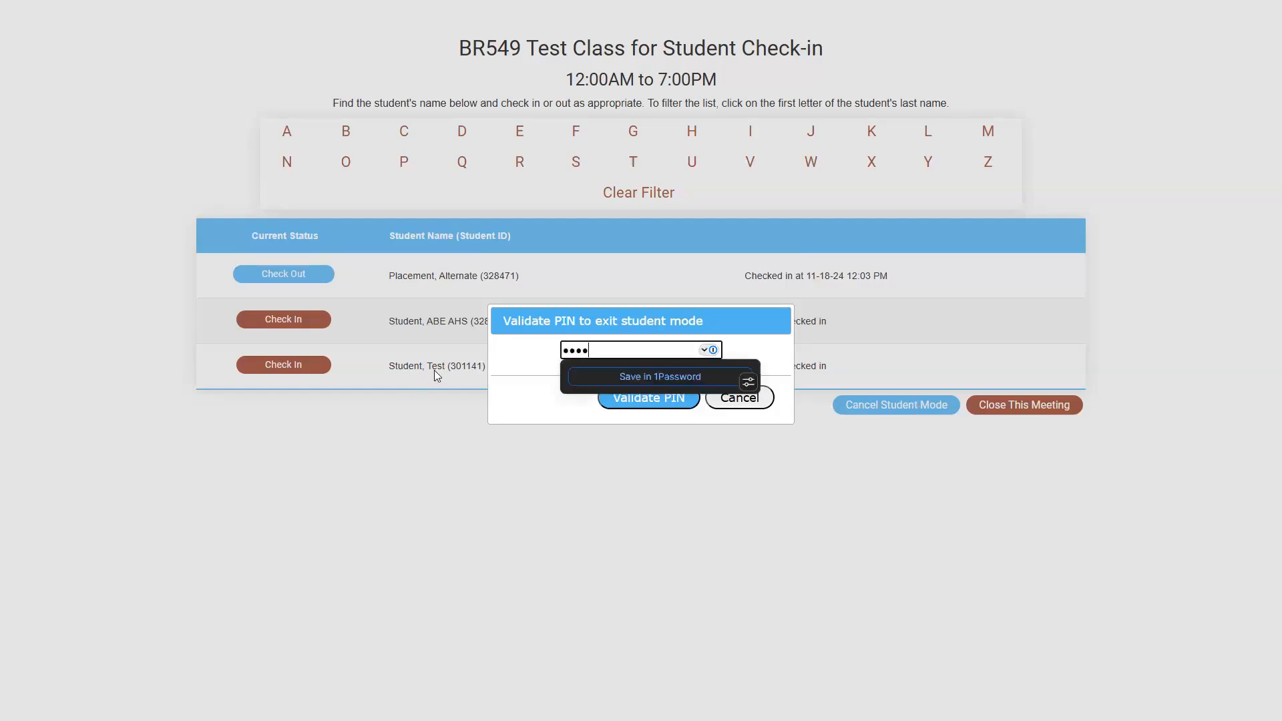
pyautogui.click(621, 407)
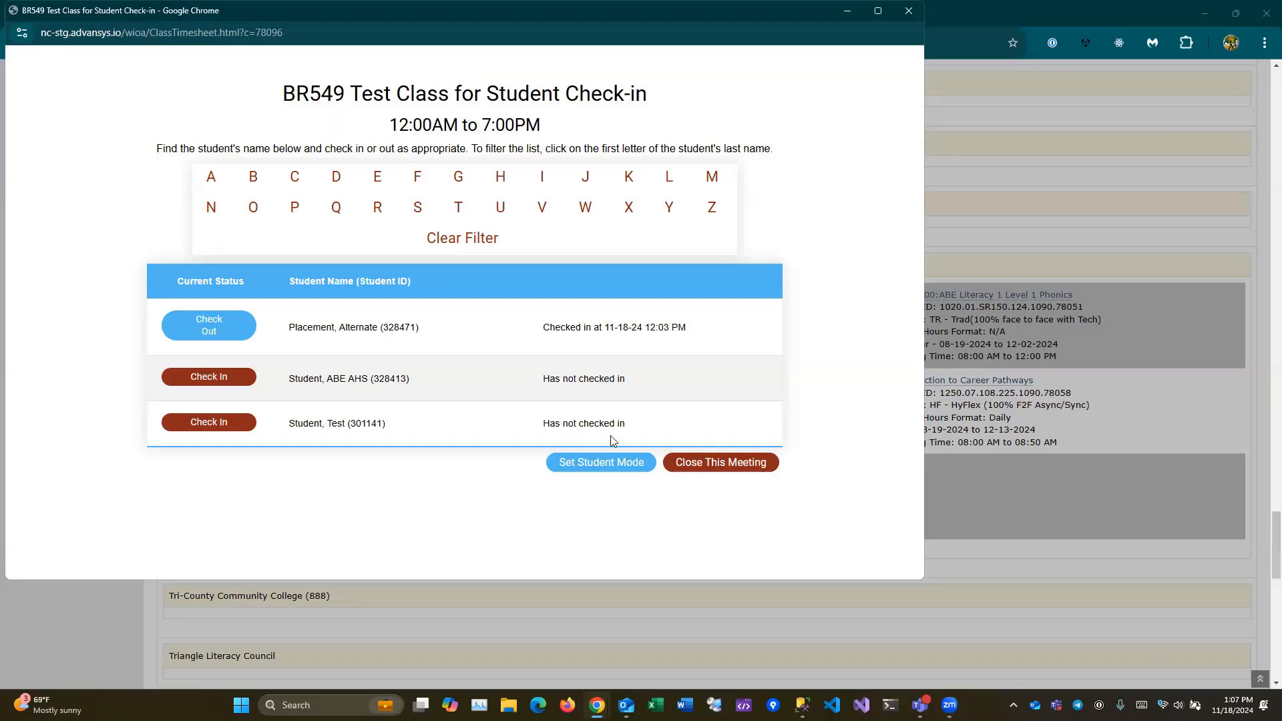
# - Close the BR549 class meeting, entering the staff e-mail address to save attendance
pyautogui.click(768, 469)
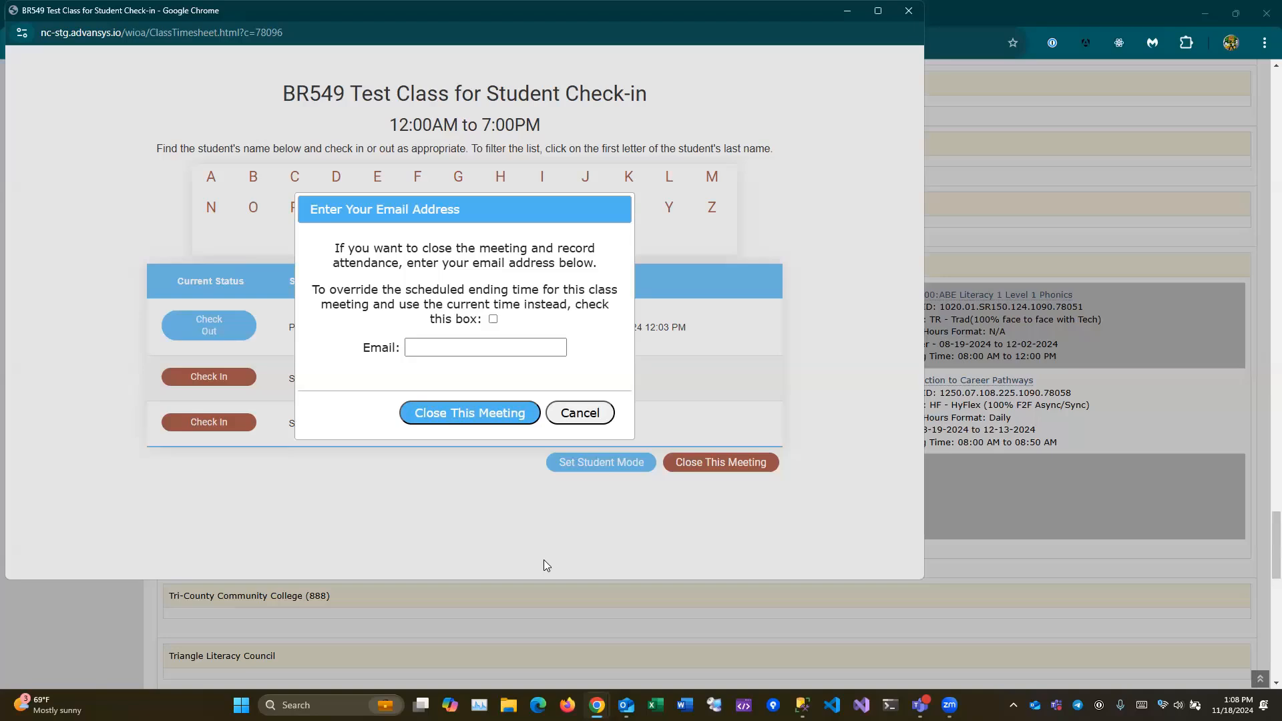
pyautogui.click(409, 347)
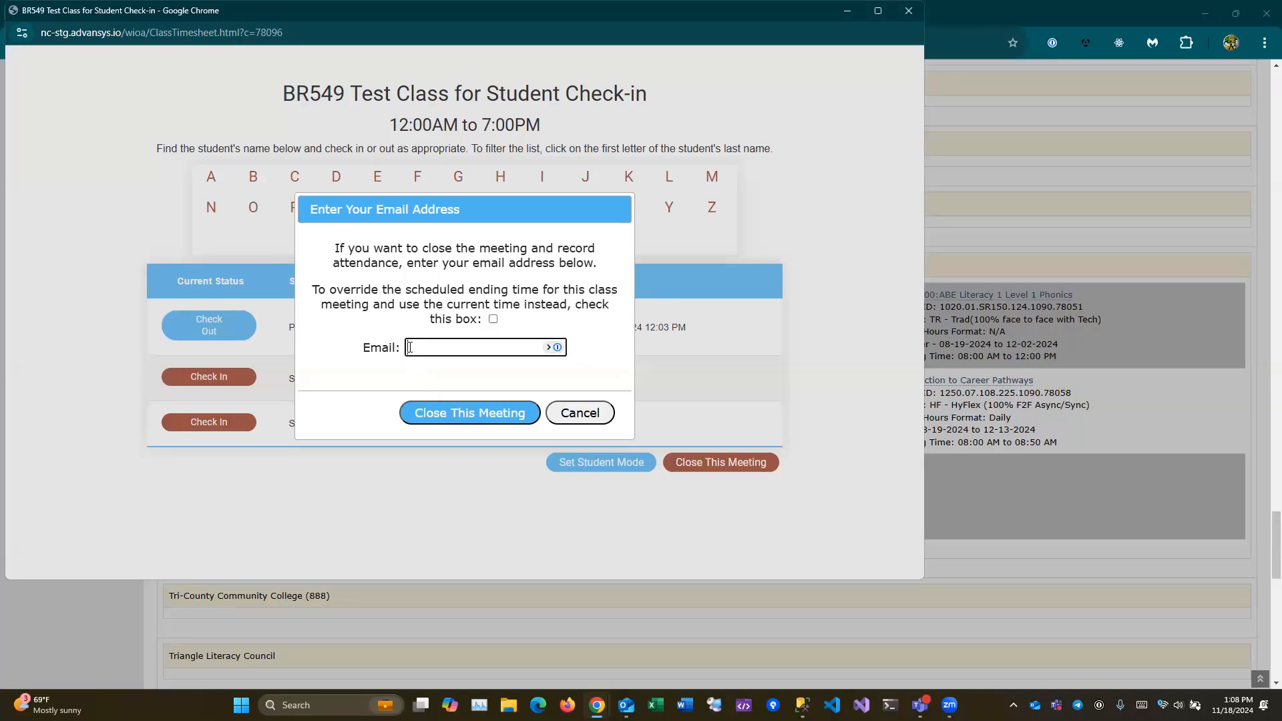
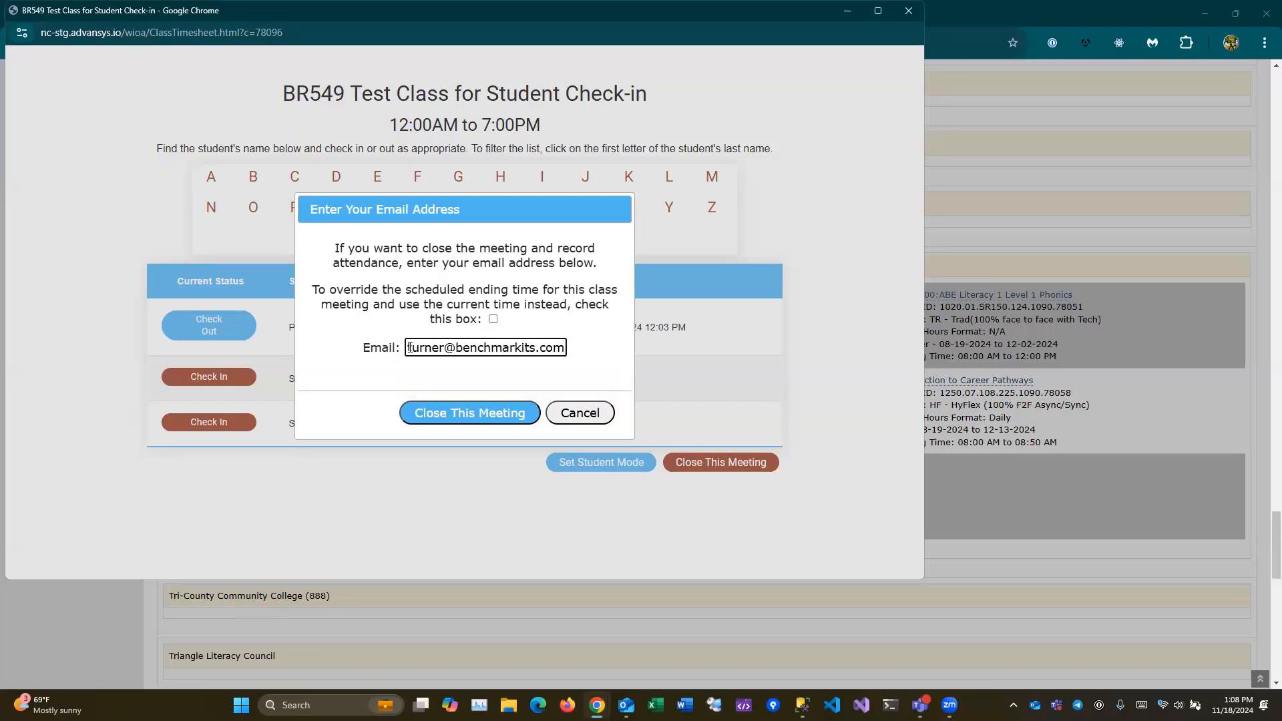
pyautogui.click(344, 405)
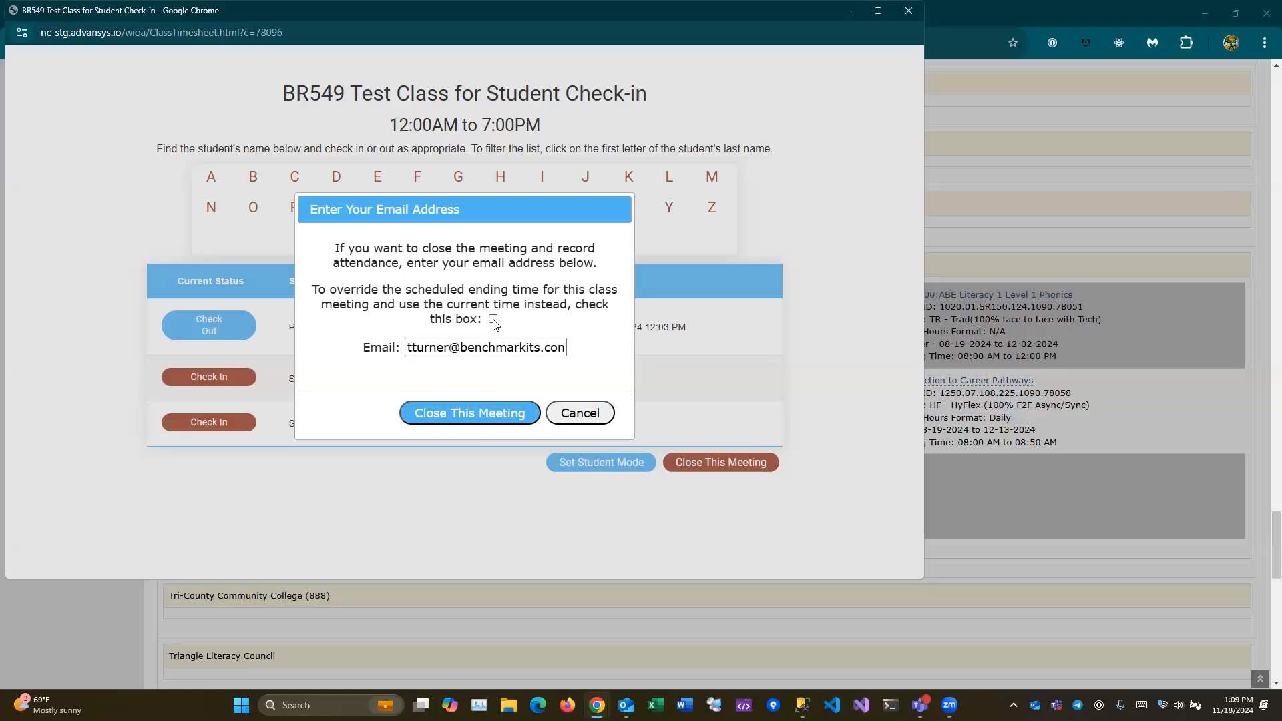
pyautogui.click(454, 410)
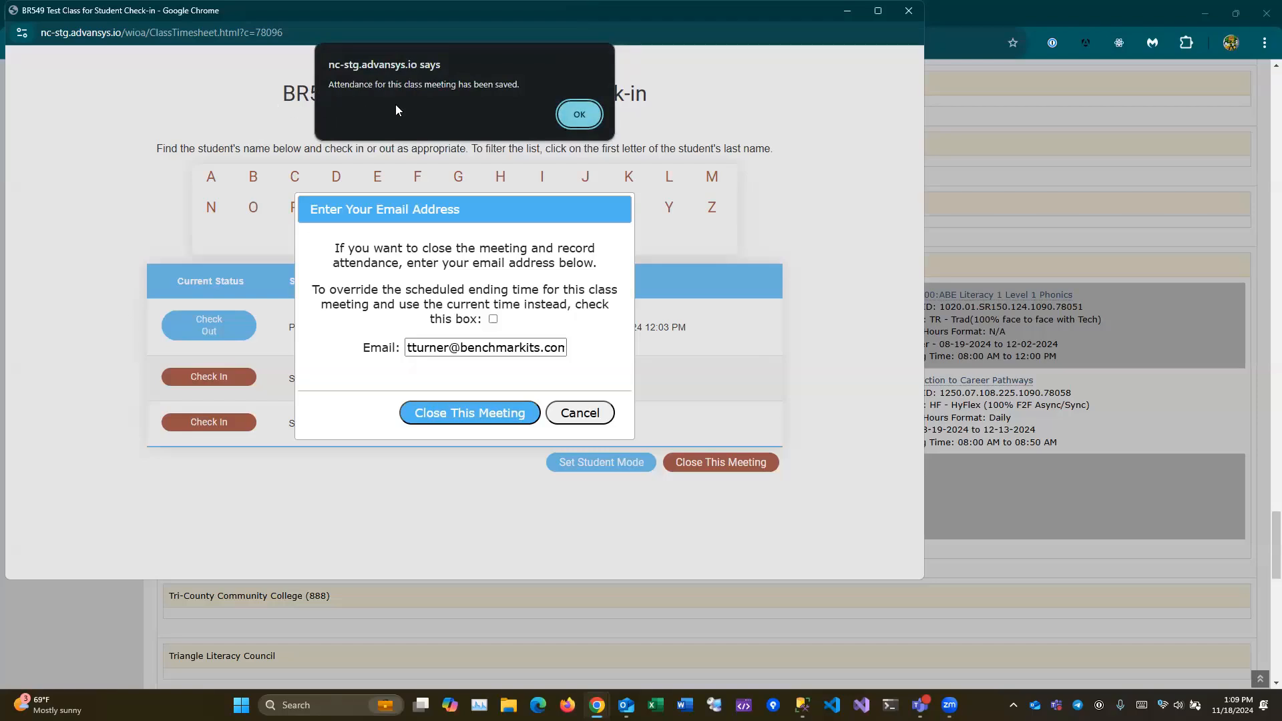
# - Acknowledge the attendance-saved alert and scroll back to the top of the Class Timesheet
pyautogui.click(590, 117)
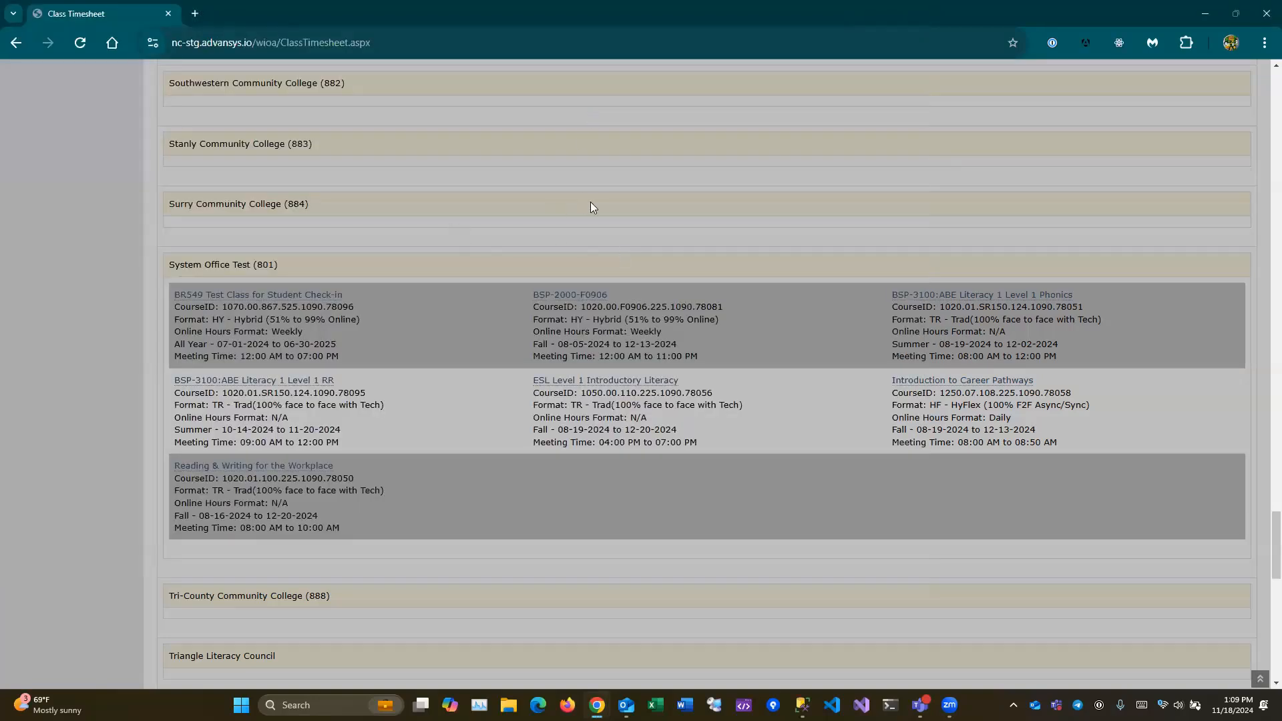
pyautogui.scroll(15, 401, 253)
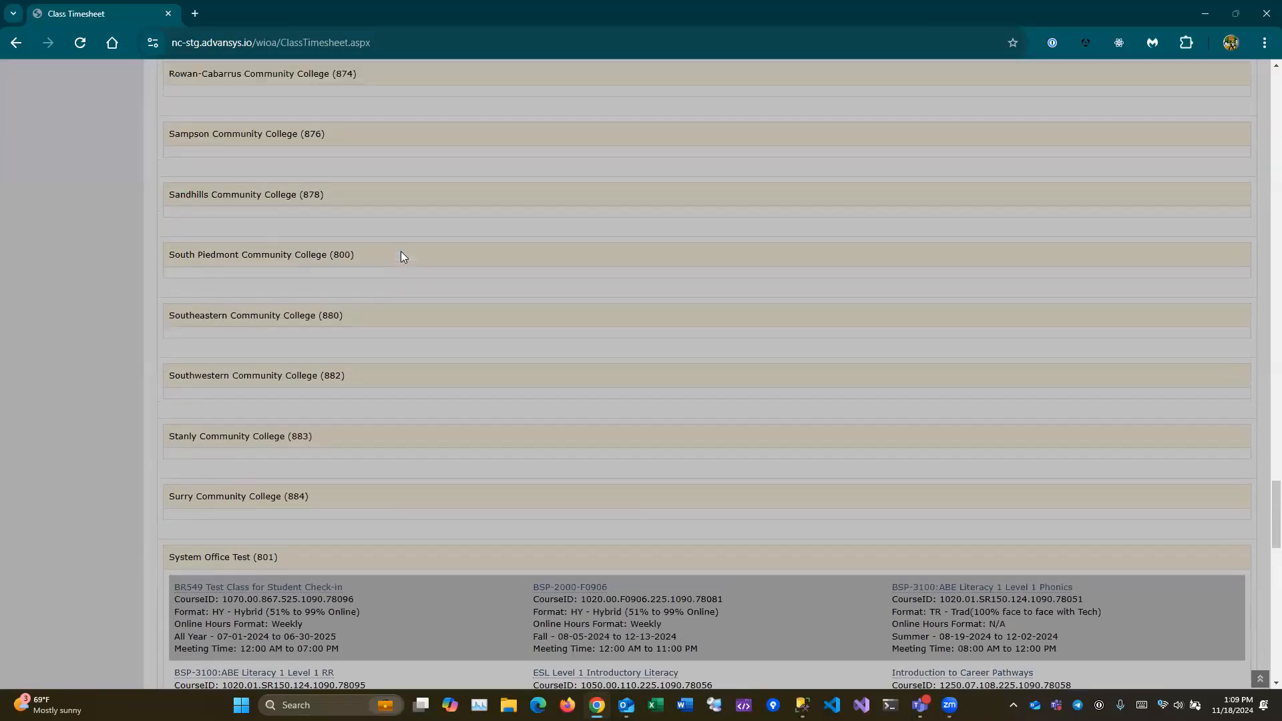
pyautogui.scroll(20, 401, 252)
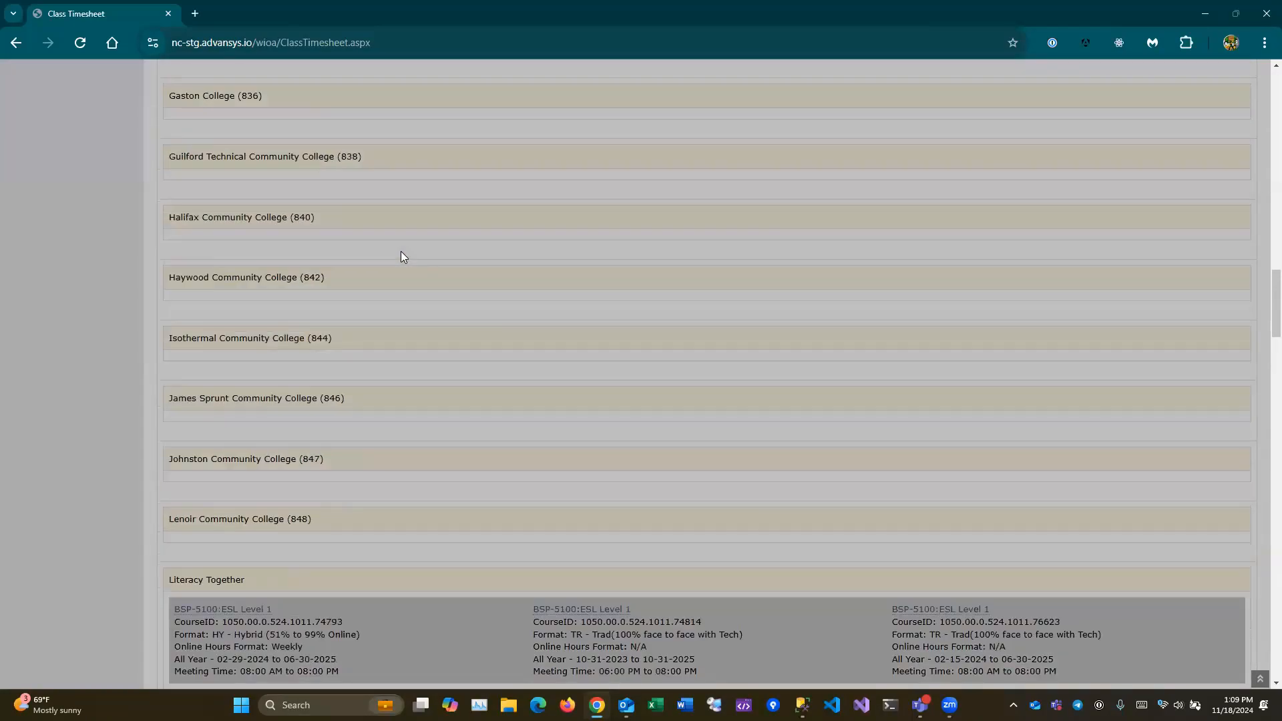
pyautogui.scroll(5, 400, 249)
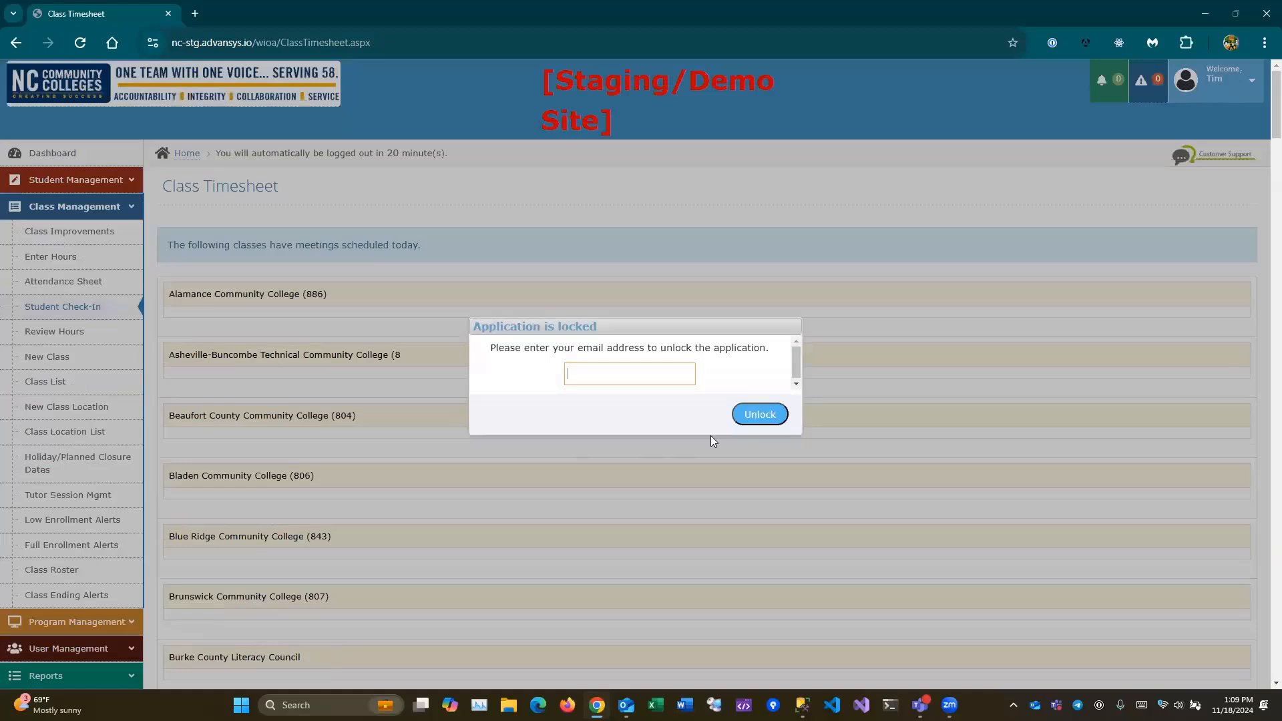
# - Enter the staff e-mail address in the locked-application dialog and unlock the Class Timesheet
pyautogui.click(594, 376)
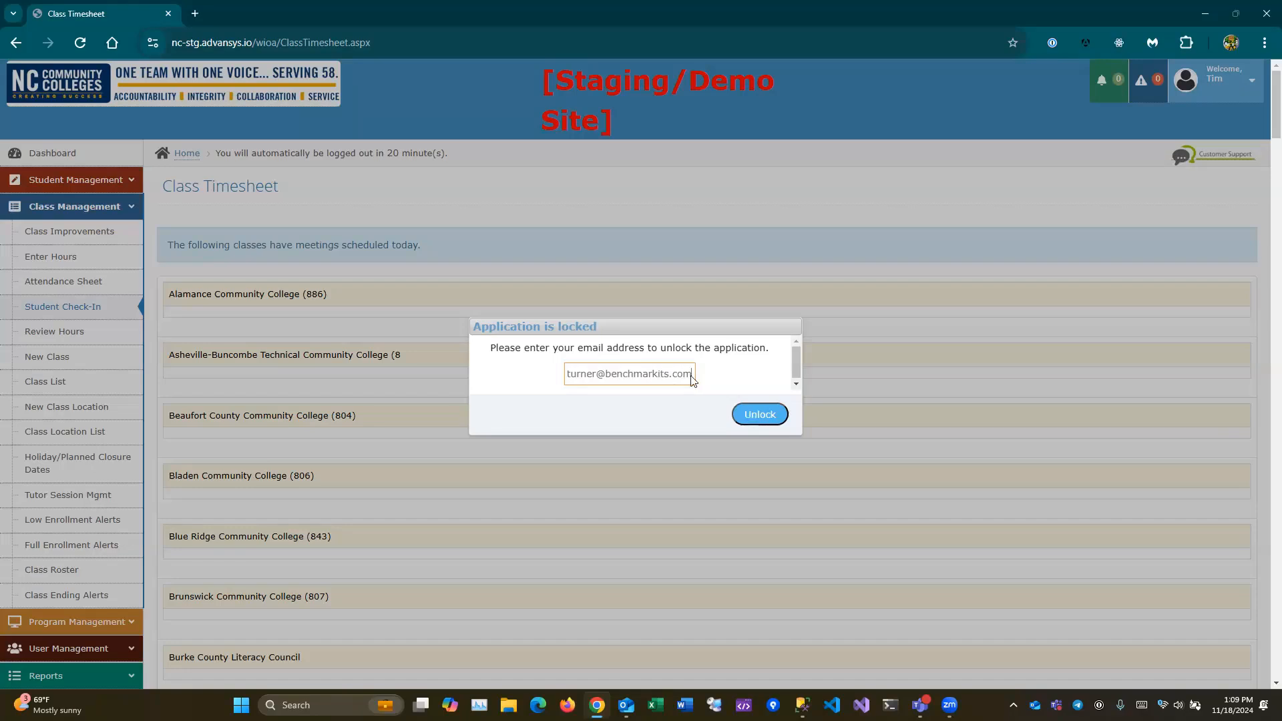
pyautogui.click(750, 415)
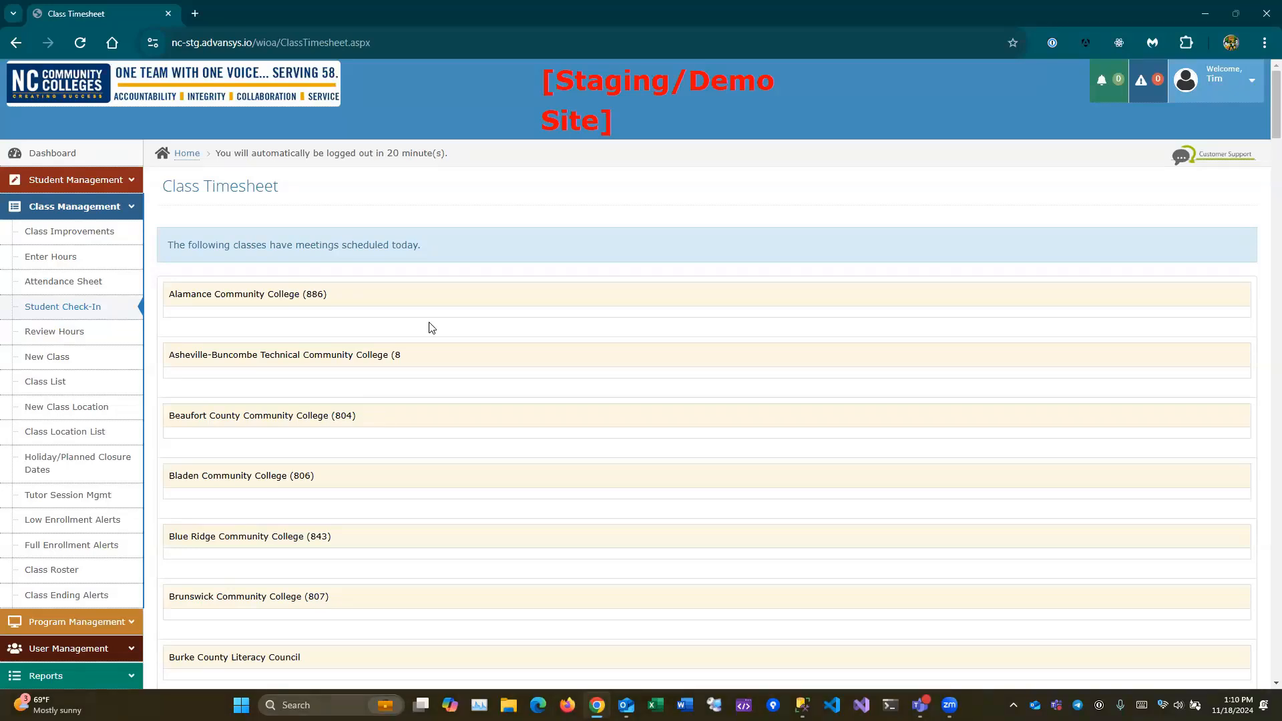
# - Open Program Management > Approvals Pending to list the BSP-2000-F0903 class dates awaiting approval
pyautogui.click(90, 214)
pyautogui.click(92, 234)
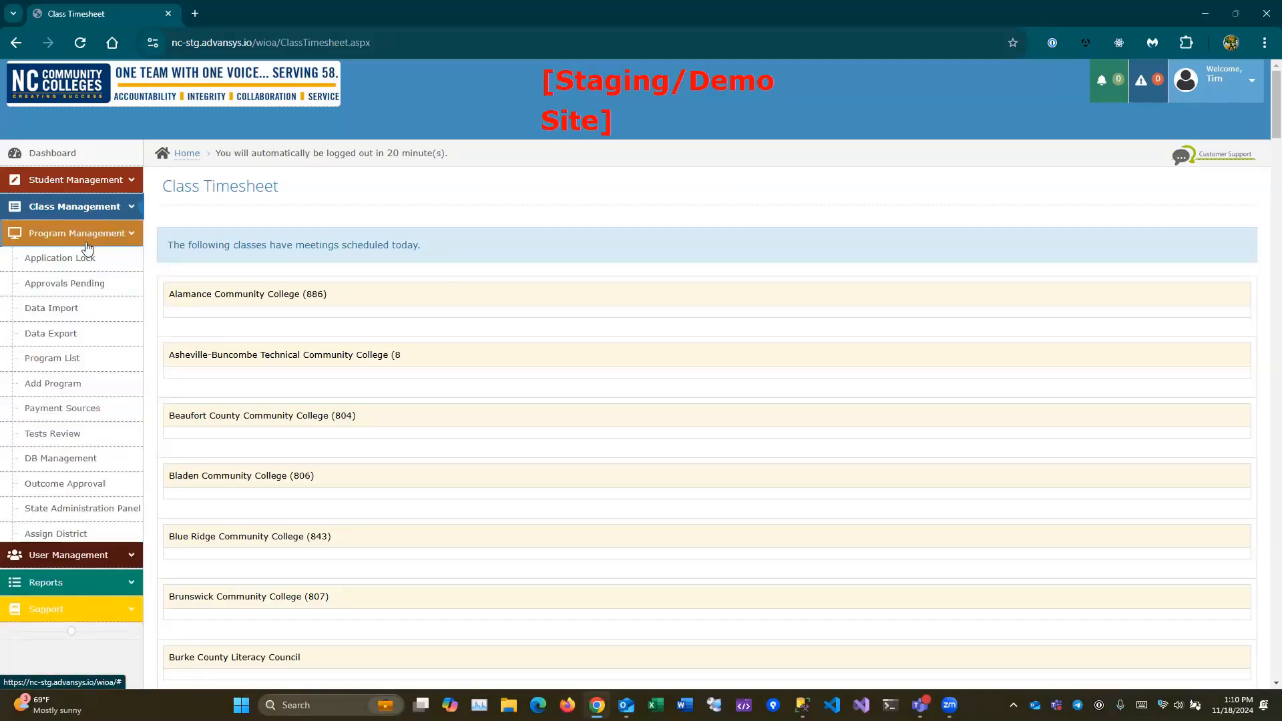
pyautogui.click(95, 288)
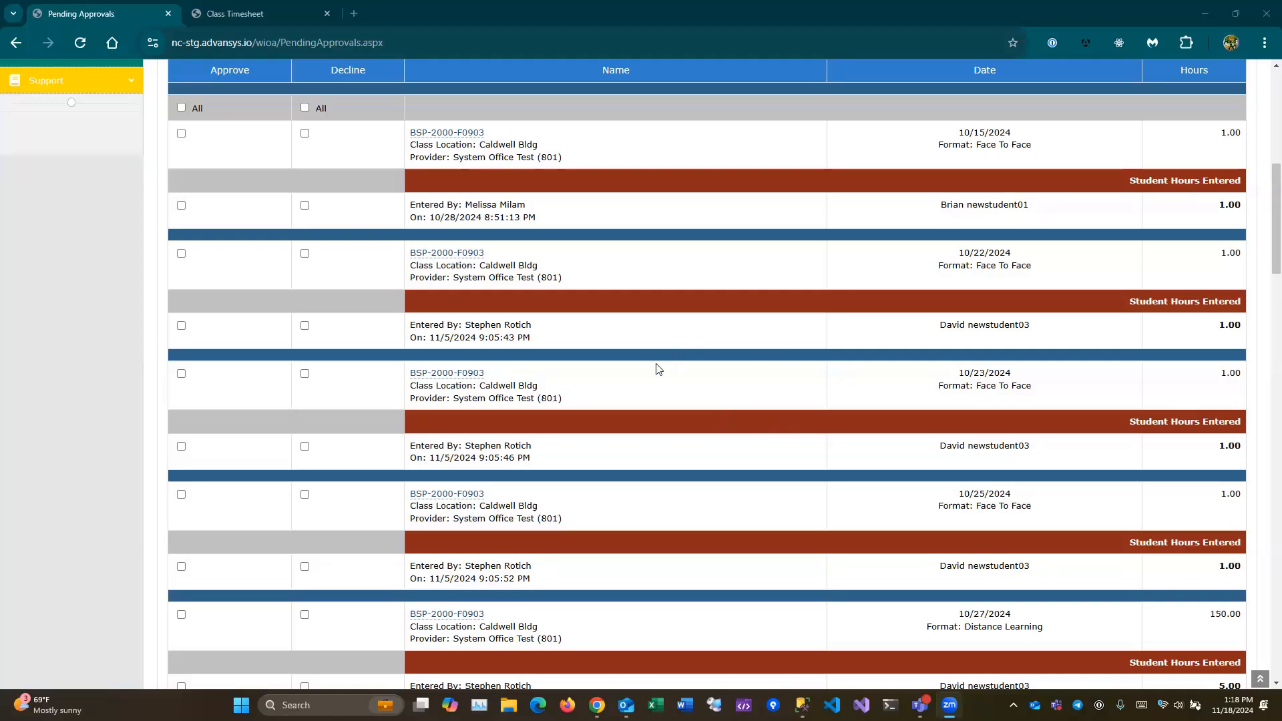
# - Return to the Class Timesheet tab listing the seven System Office Test (801) classes
pyautogui.scroll(1, 653, 367)
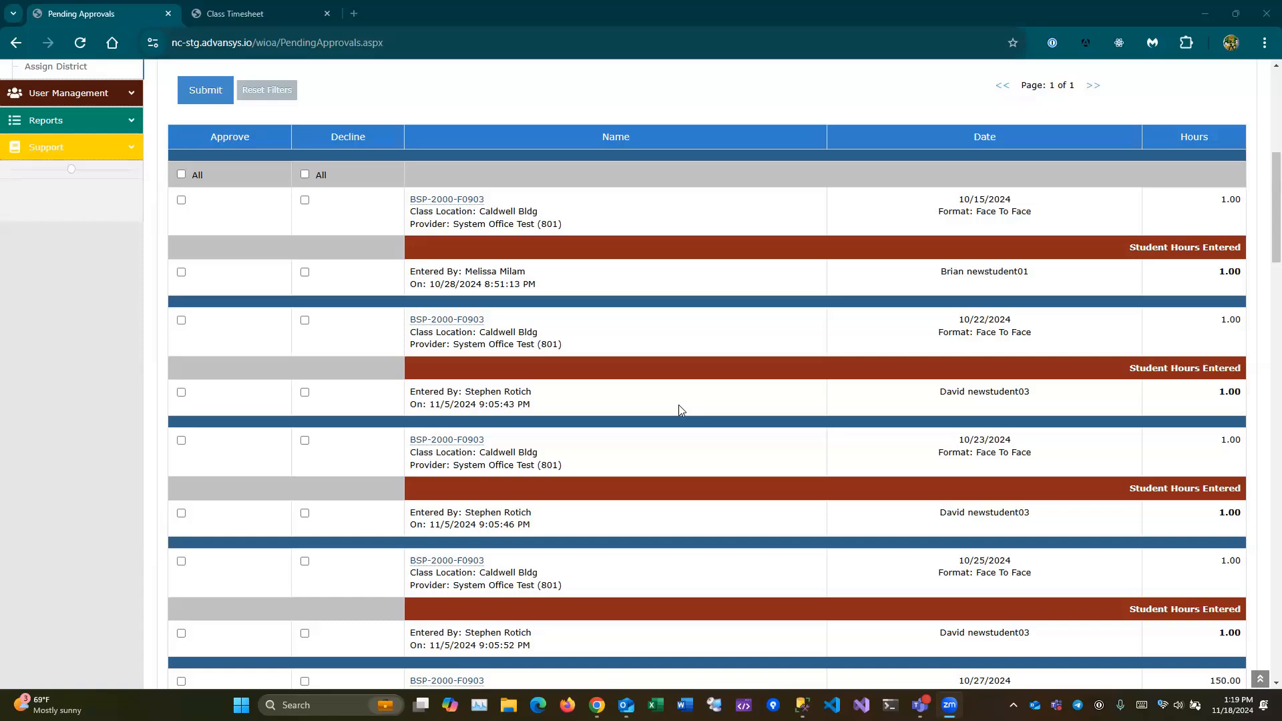
pyautogui.scroll(2, 635, 382)
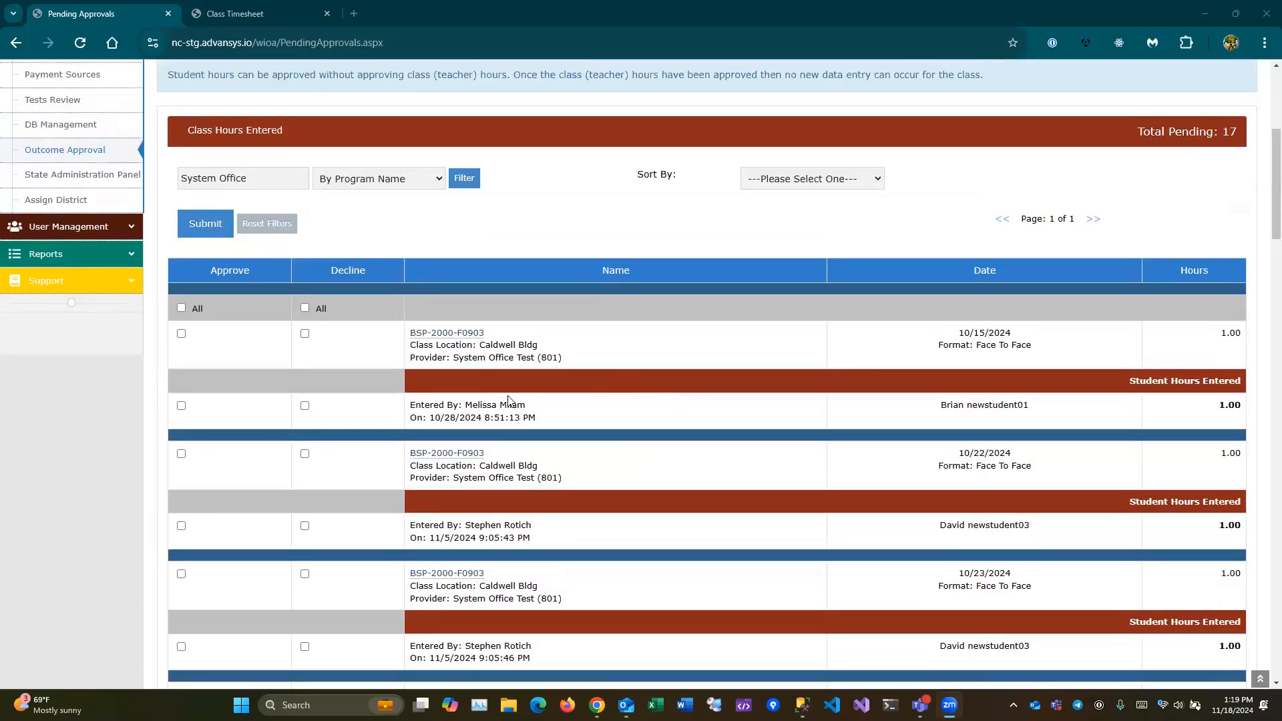
pyautogui.click(261, 6)
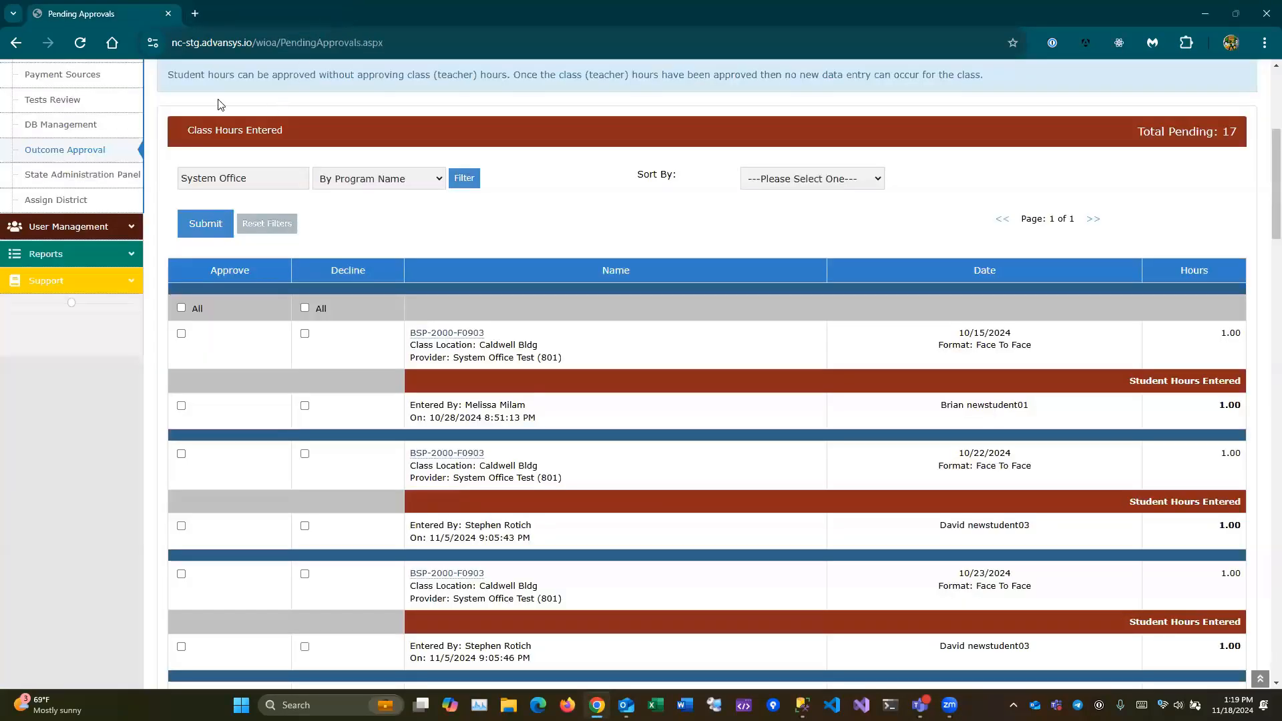
# - Close the timesheet tab and open the class hours-entry page from Class Management in a new tab
pyautogui.click(327, 14)
pyautogui.scroll(1, 260, 207)
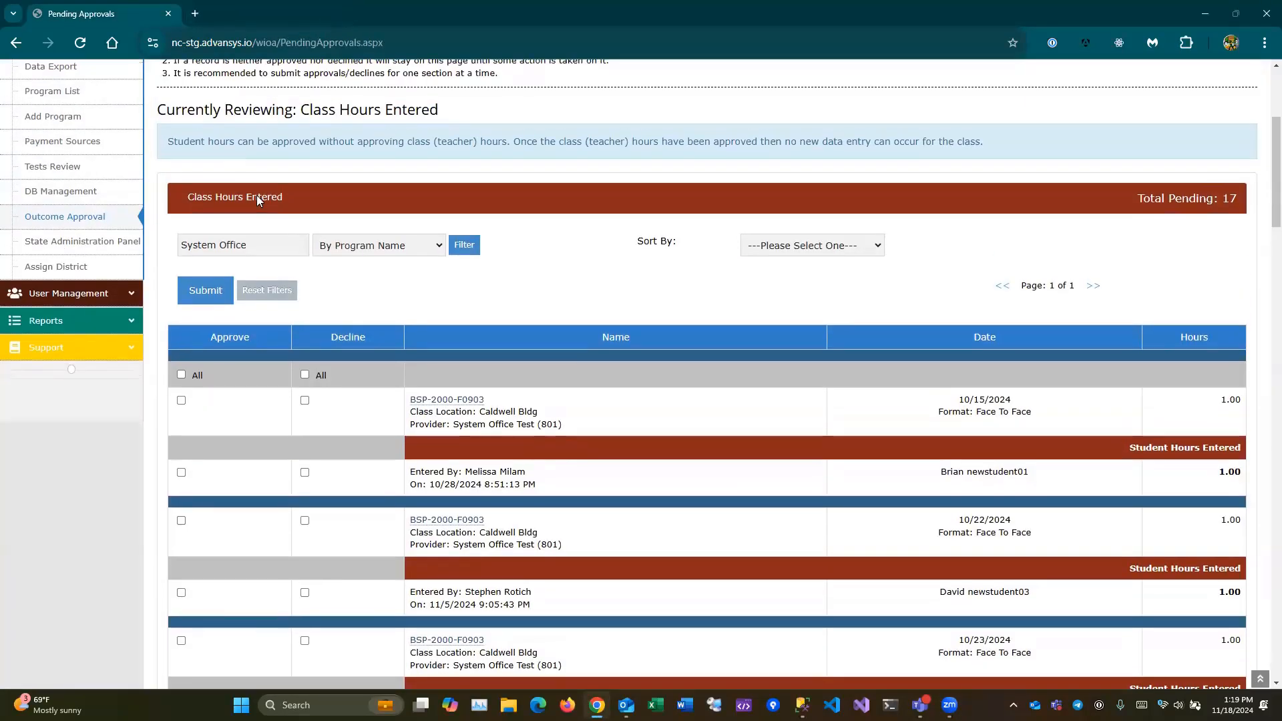
pyautogui.scroll(4, 257, 181)
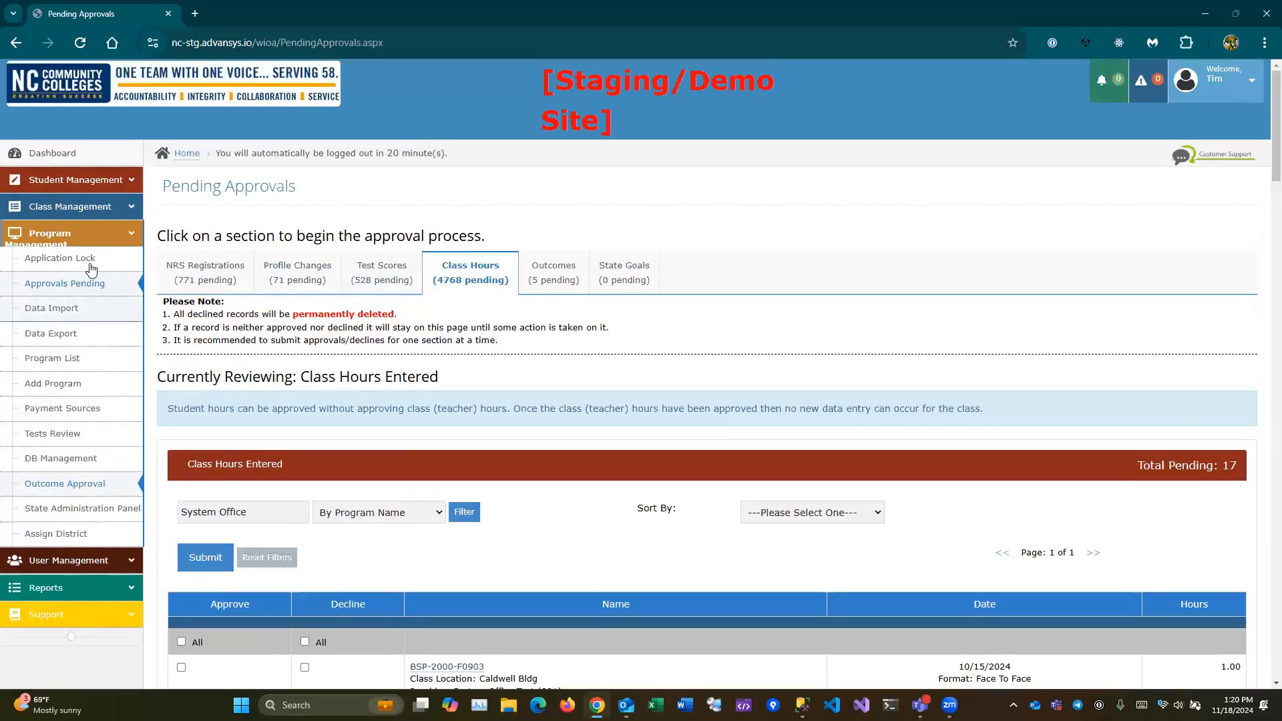
pyautogui.click(99, 212)
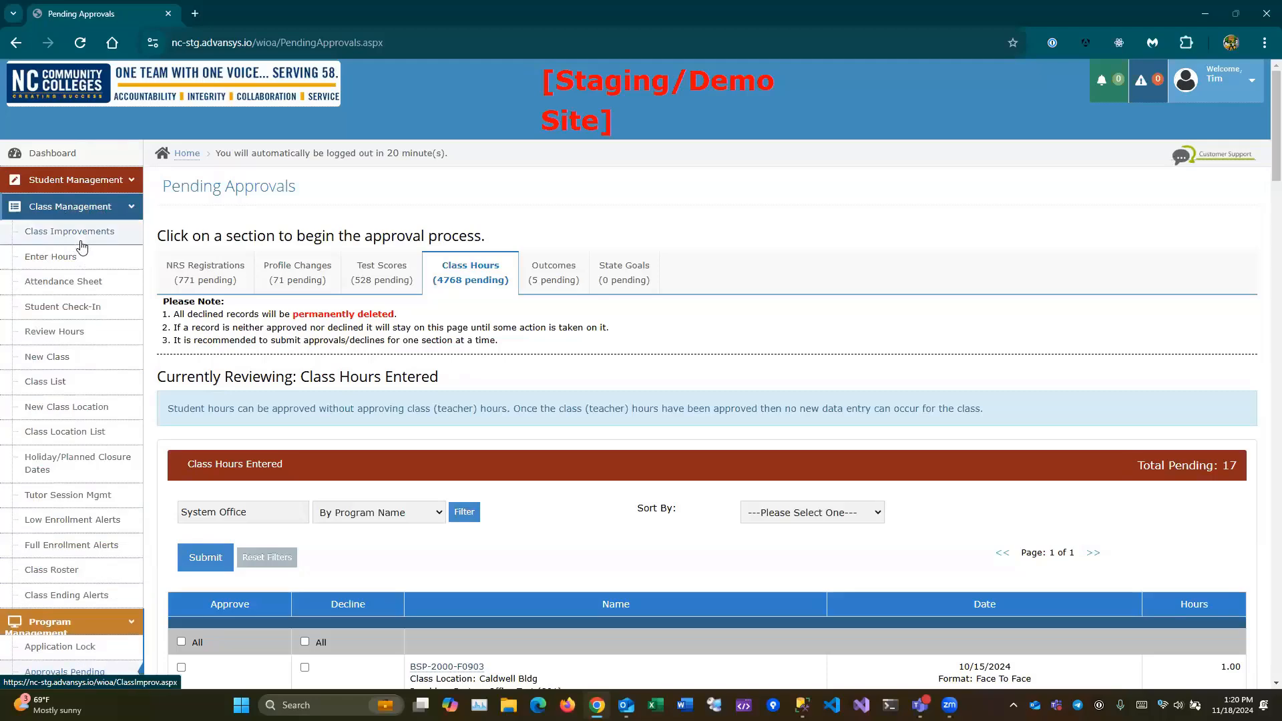
pyautogui.rightClick(62, 257)
pyautogui.click(123, 281)
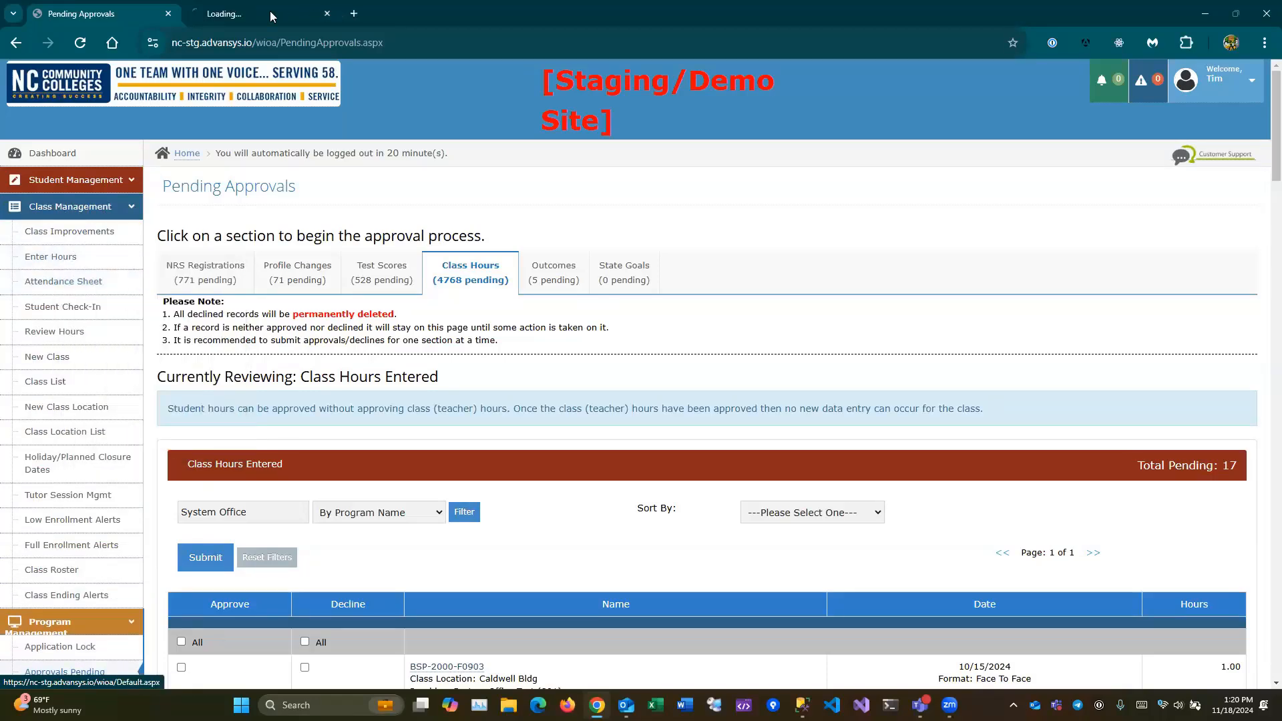
pyautogui.click(270, 11)
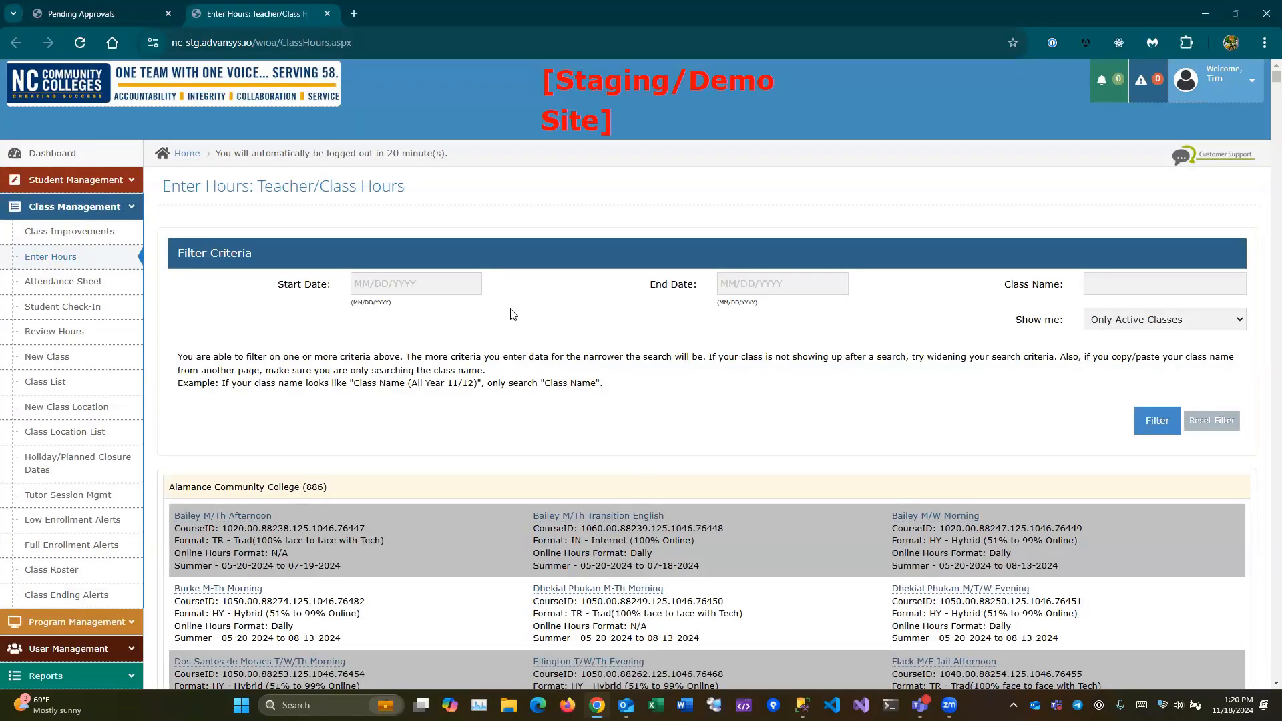
# - Search the class list for 'system' and open BR549 Test Class for Student Check-in
pyautogui.press('End')
pyautogui.scroll(15, 510, 314)
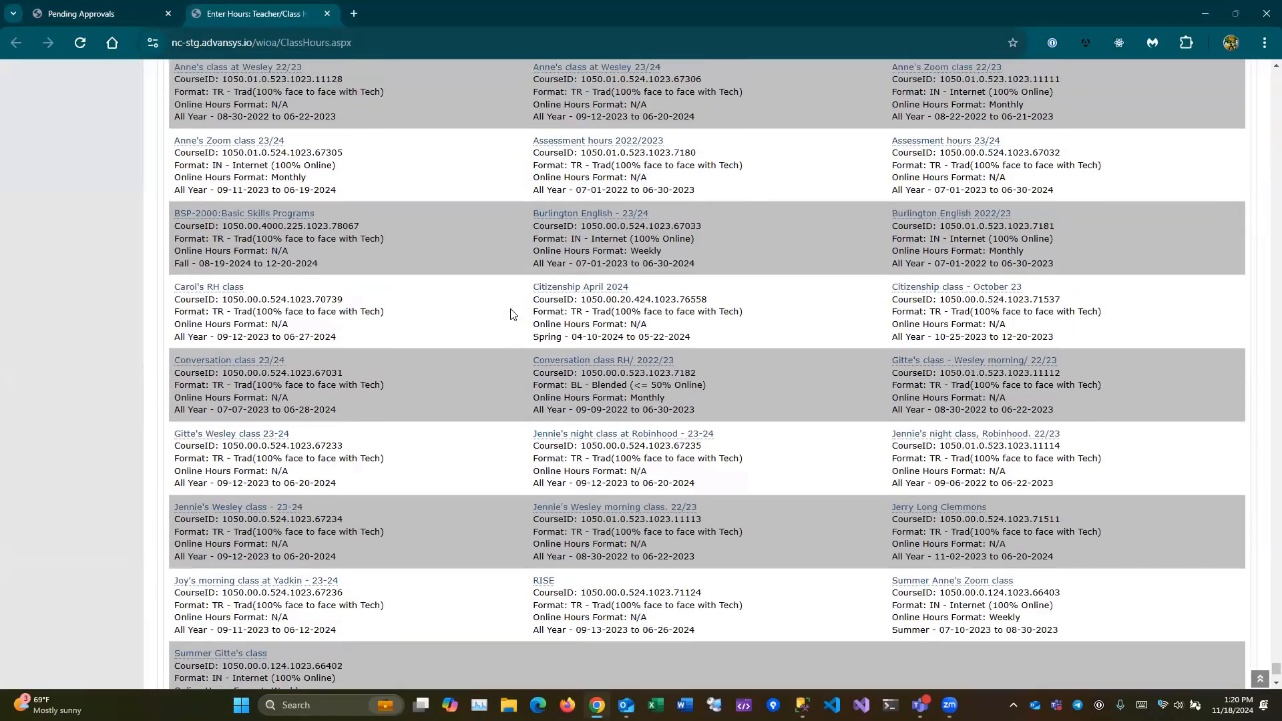
pyautogui.scroll(15, 588, 265)
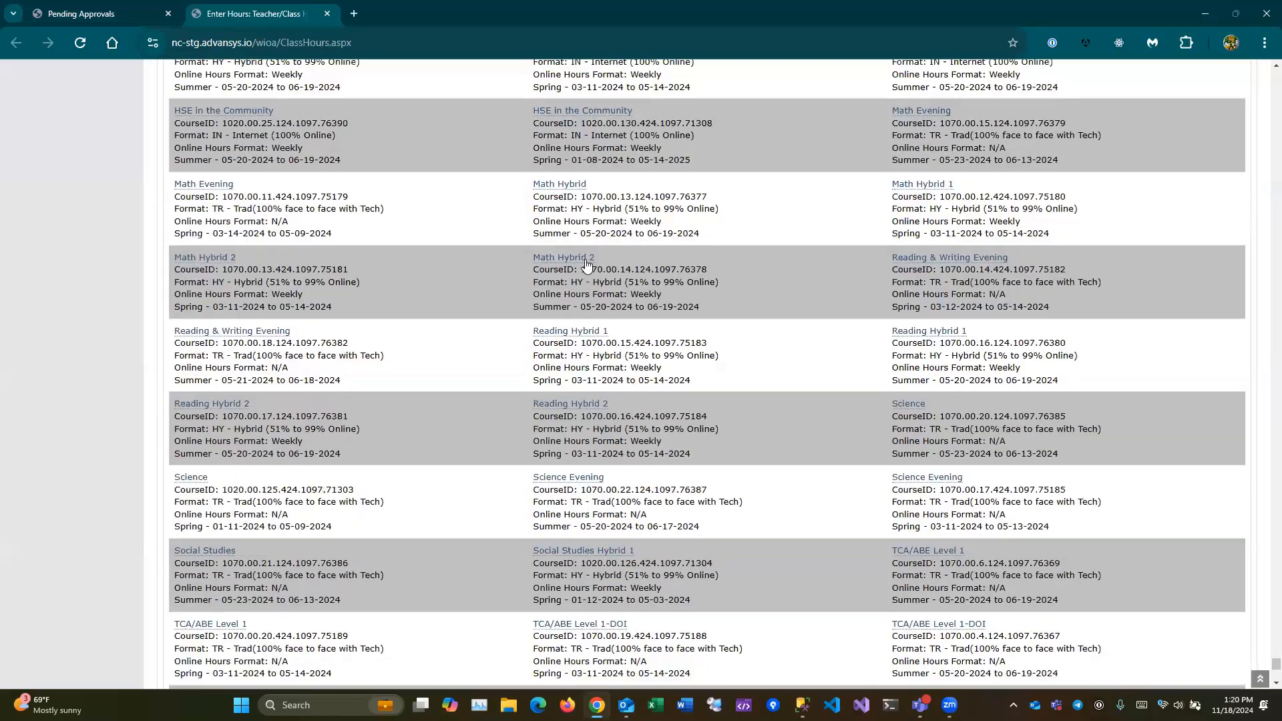
pyautogui.scroll(20, 464, 472)
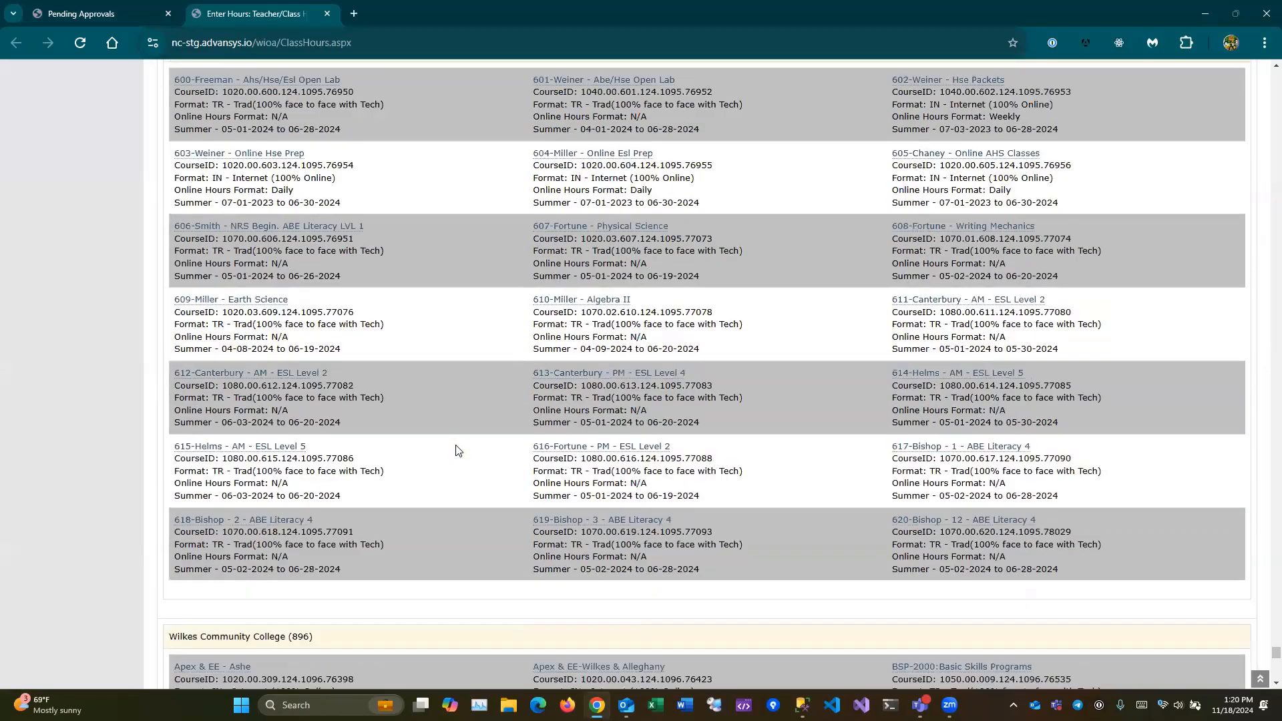
pyautogui.hotkey('ctrl', 'f')
pyautogui.write('system')
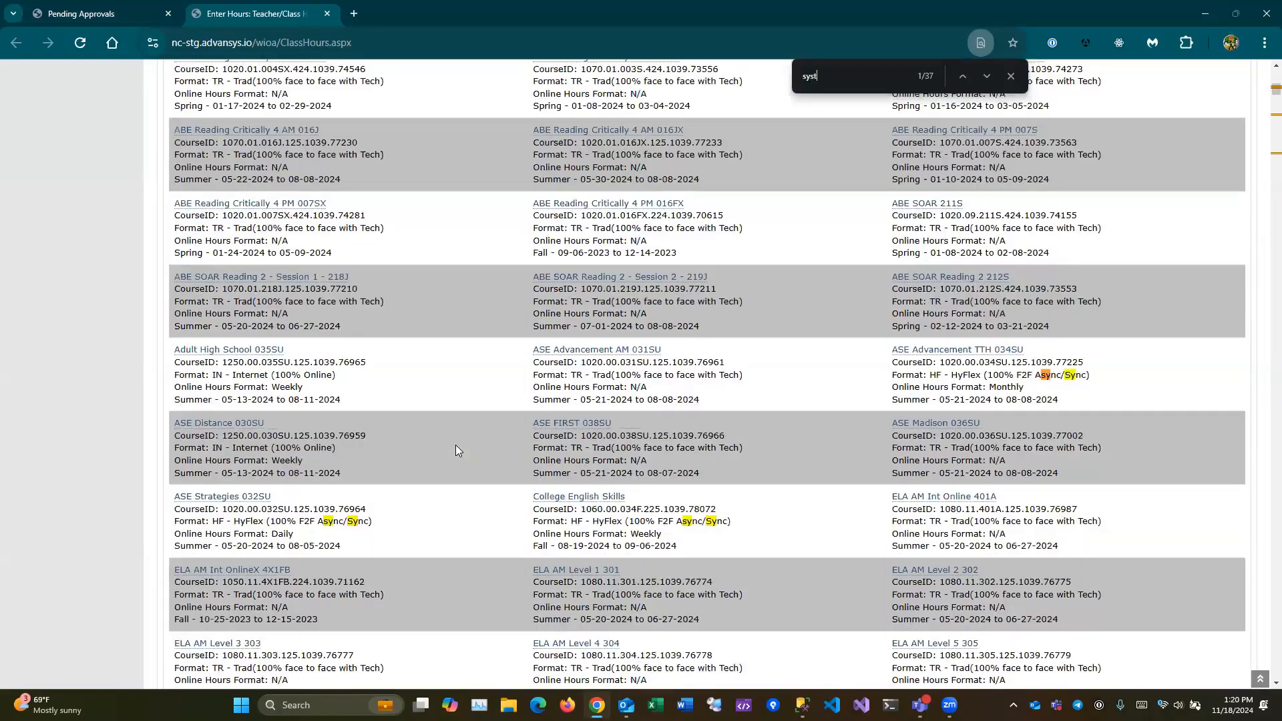
pyautogui.press('Escape')
pyautogui.scroll(-4, 247, 524)
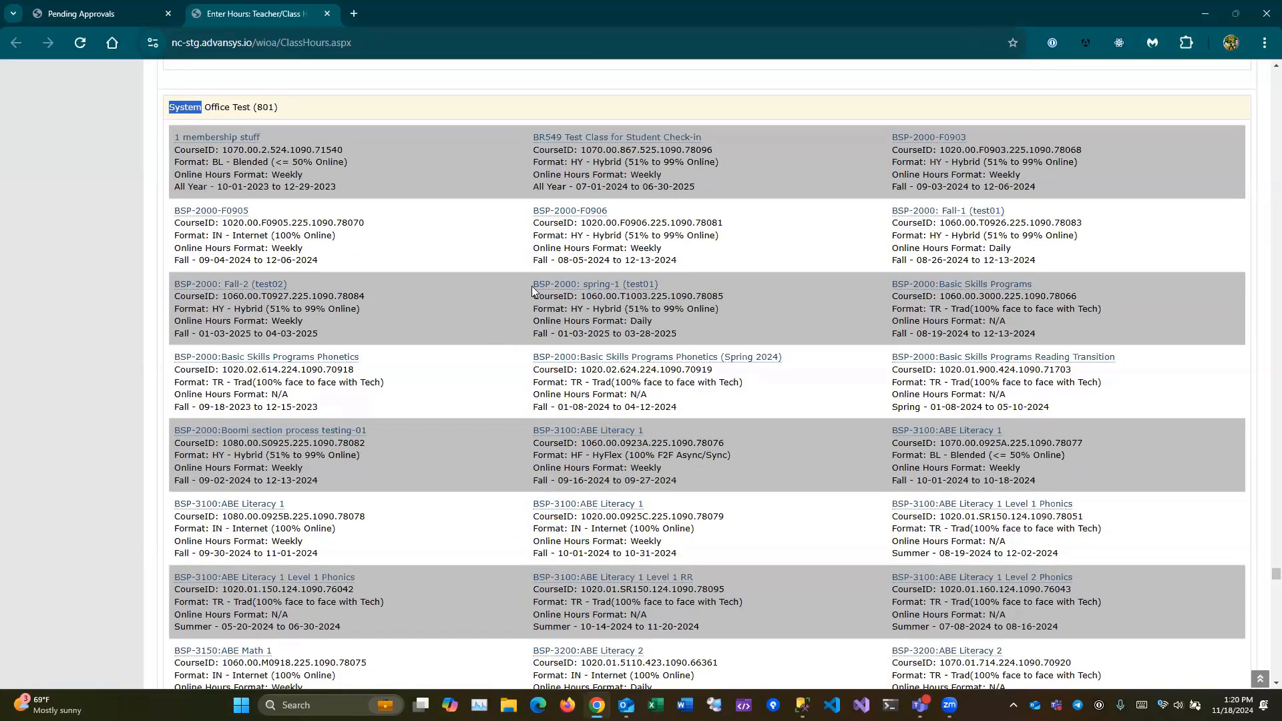
pyautogui.click(590, 143)
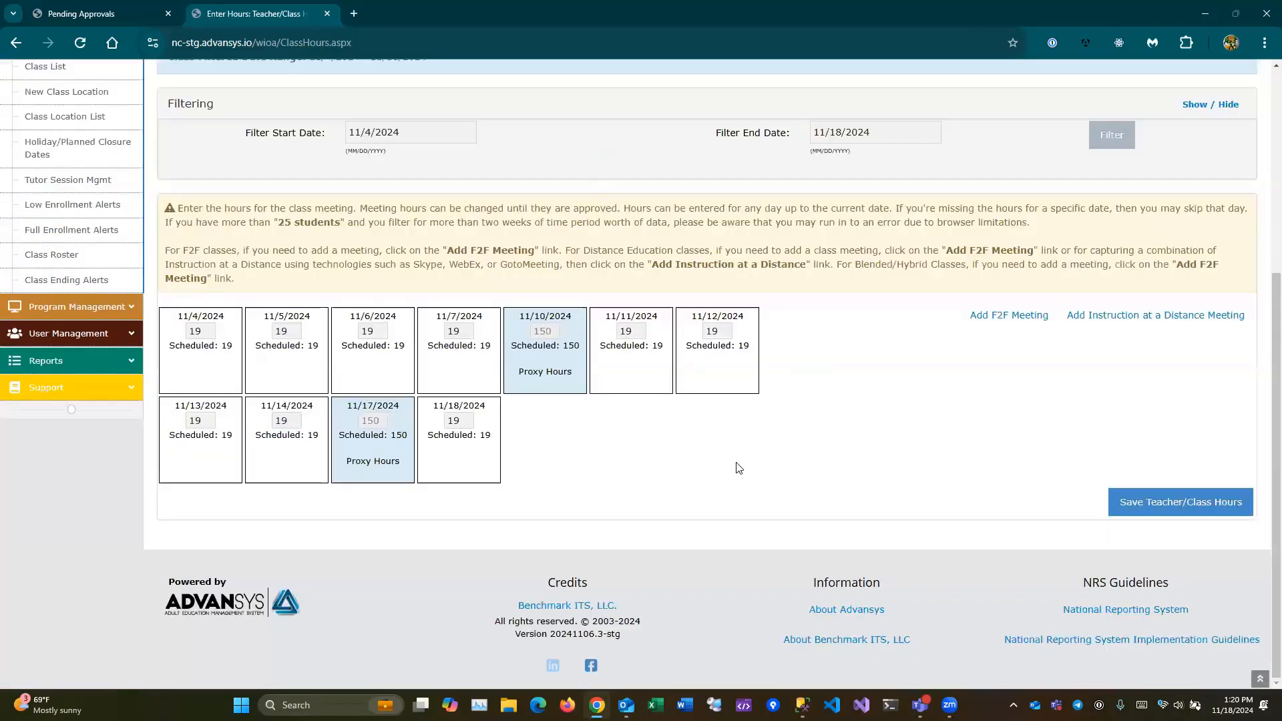
pyautogui.scroll(2, 735, 428)
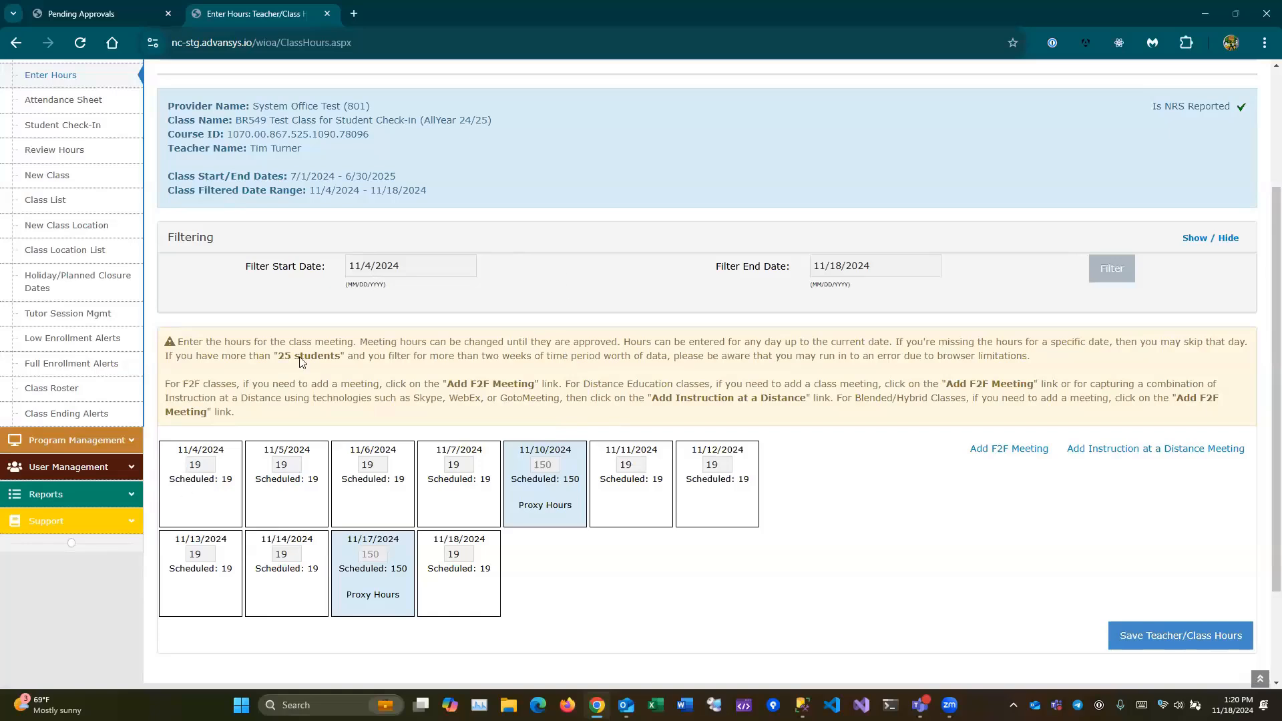
# - Save the teacher/class hours and enter 5 hours for the first student on 11/4
pyautogui.click(1171, 637)
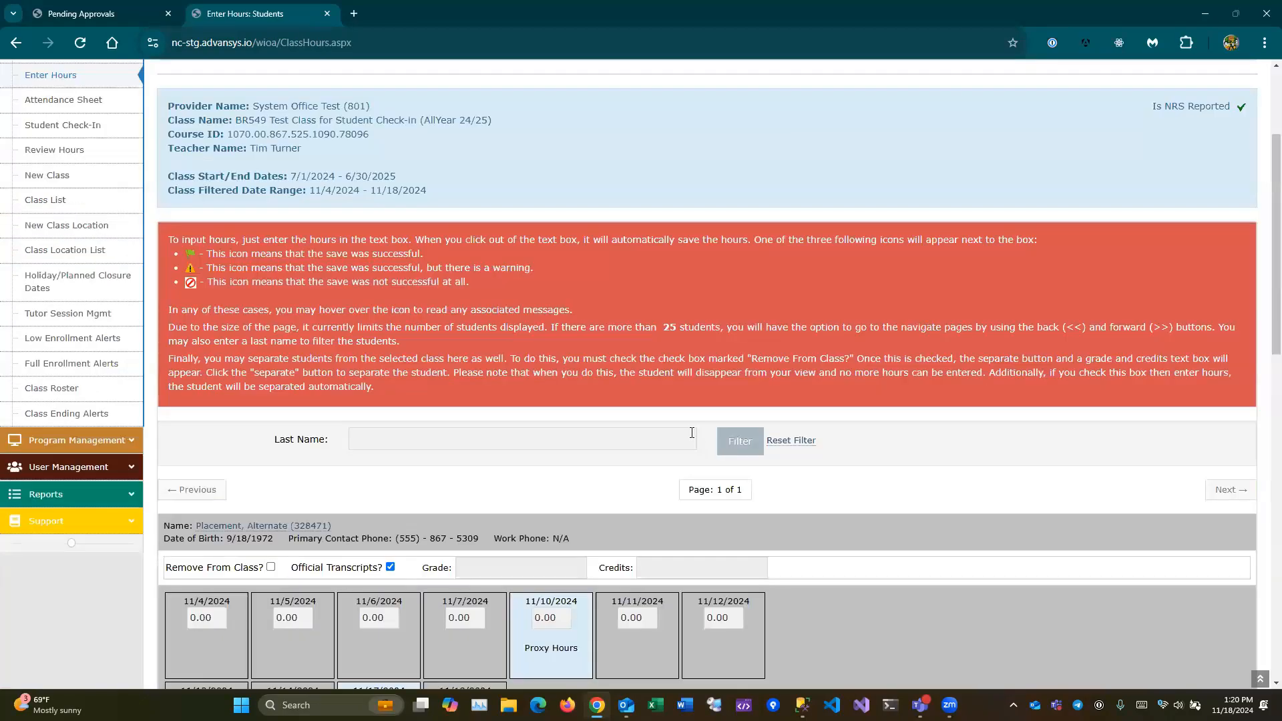
pyautogui.scroll(-4, 692, 432)
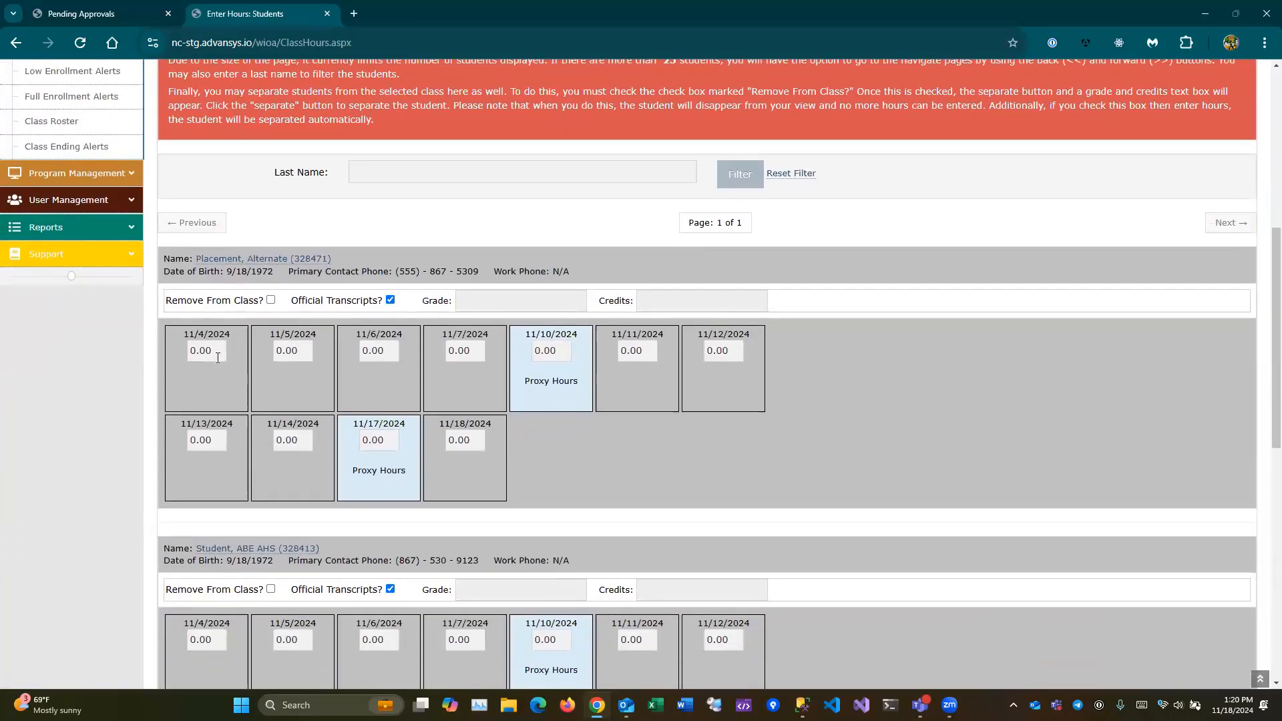
pyautogui.moveTo(218, 350); pyautogui.dragTo(153, 370)
pyautogui.write('5')
pyautogui.press('Tab')
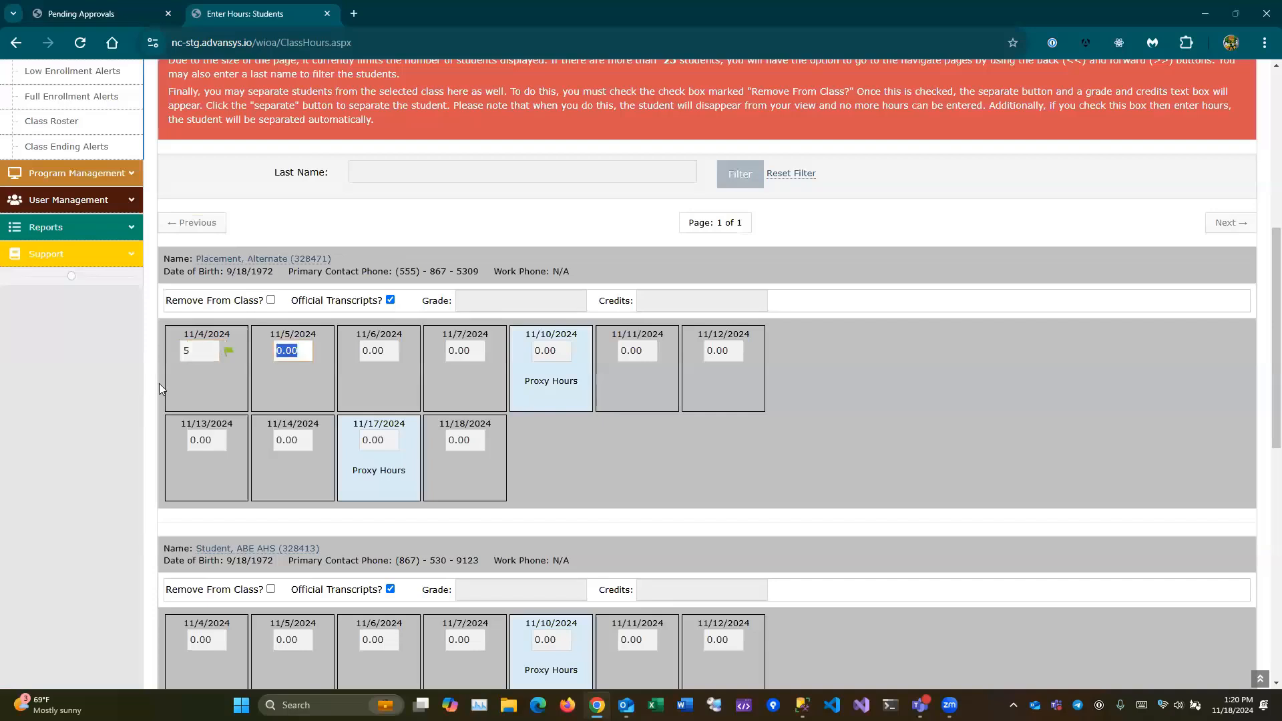
pyautogui.moveTo(234, 379); pyautogui.dragTo(244, 296)
pyautogui.click(238, 386)
pyautogui.moveTo(233, 350)
pyautogui.scroll(2, 222, 452)
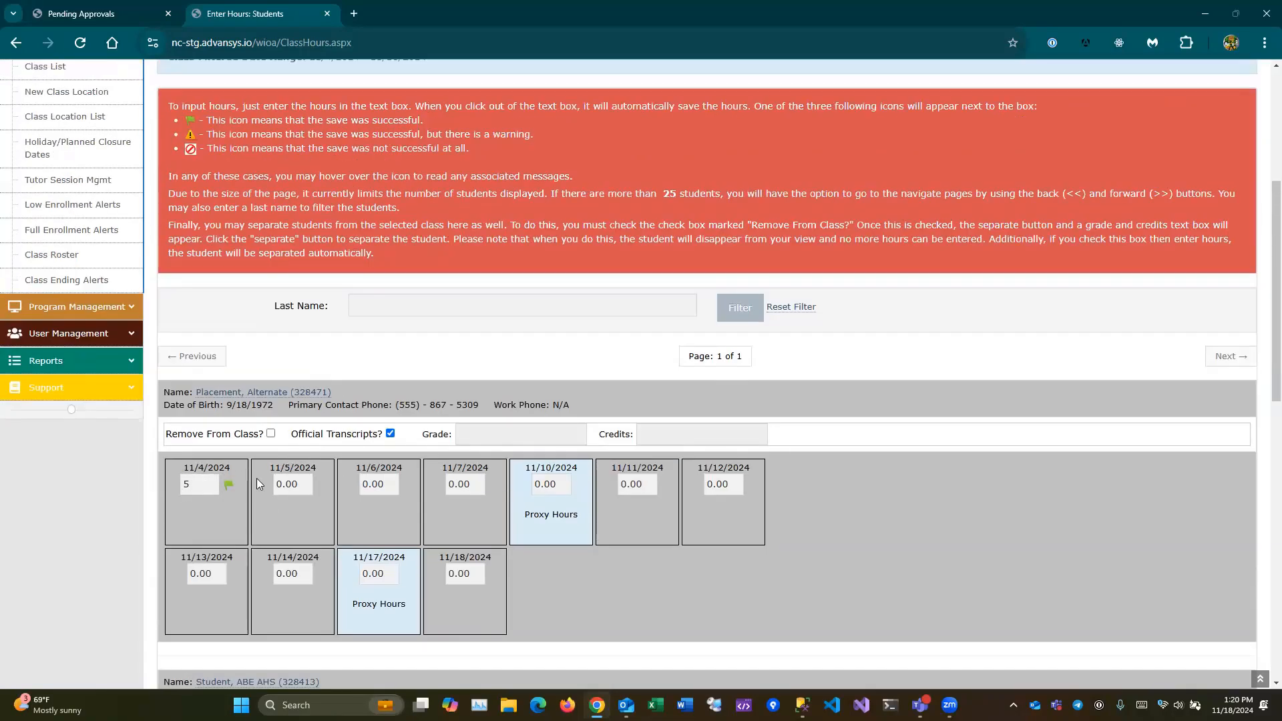
# - Enter 5, 5, 4 and 5 hours for the first student on 11/5, 11/6, 11/7 and 11/10
pyautogui.press('Tab')
pyautogui.write('5')
pyautogui.press('Tab')
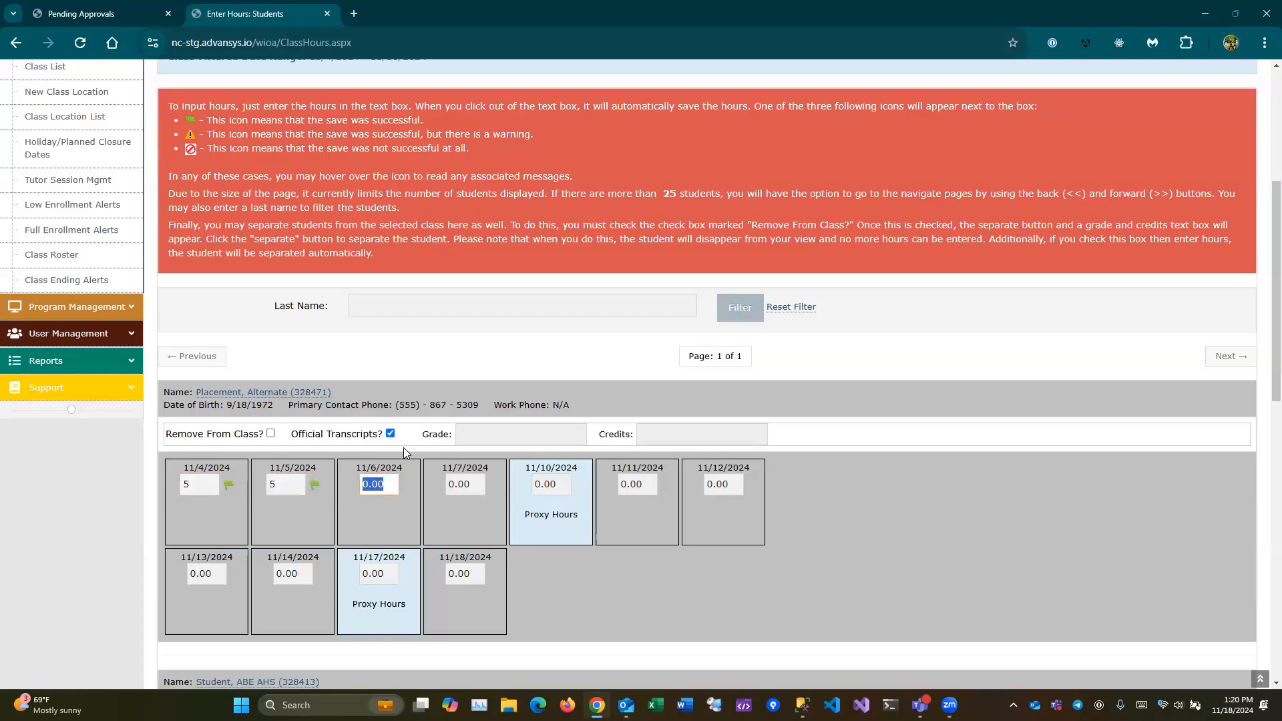
pyautogui.write('5')
pyautogui.press('Tab')
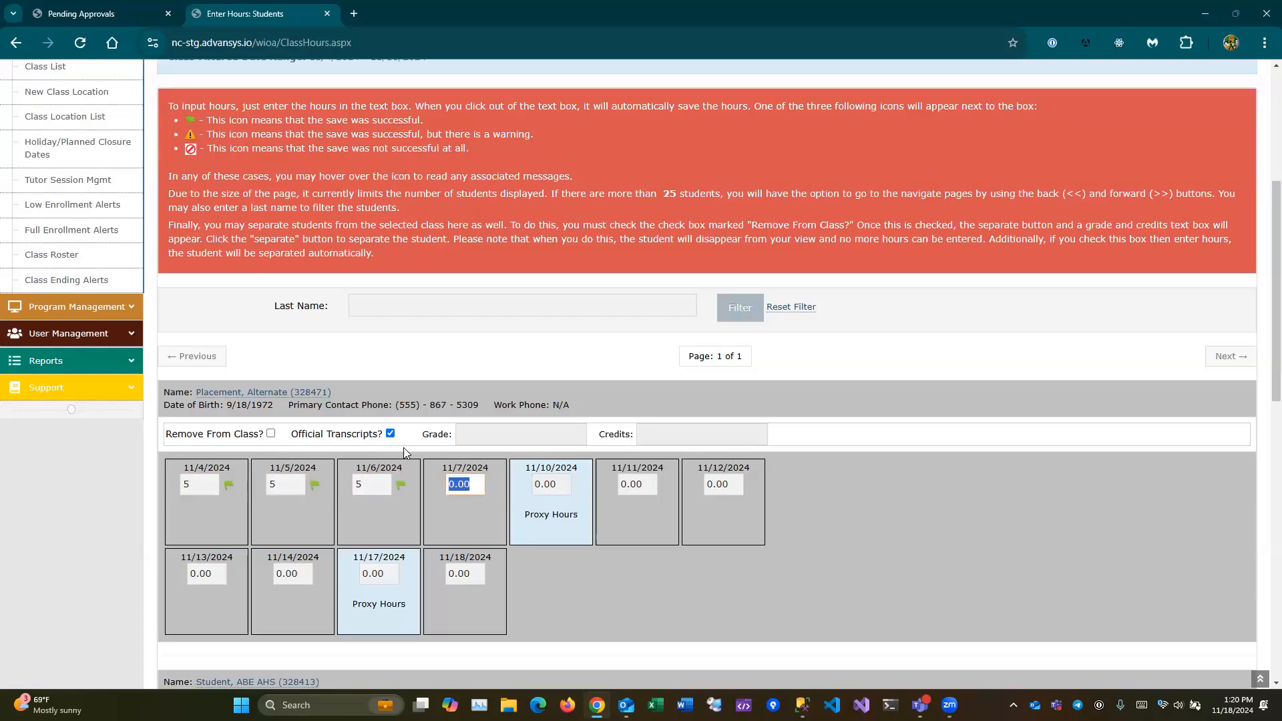
pyautogui.write('4')
pyautogui.press('Tab')
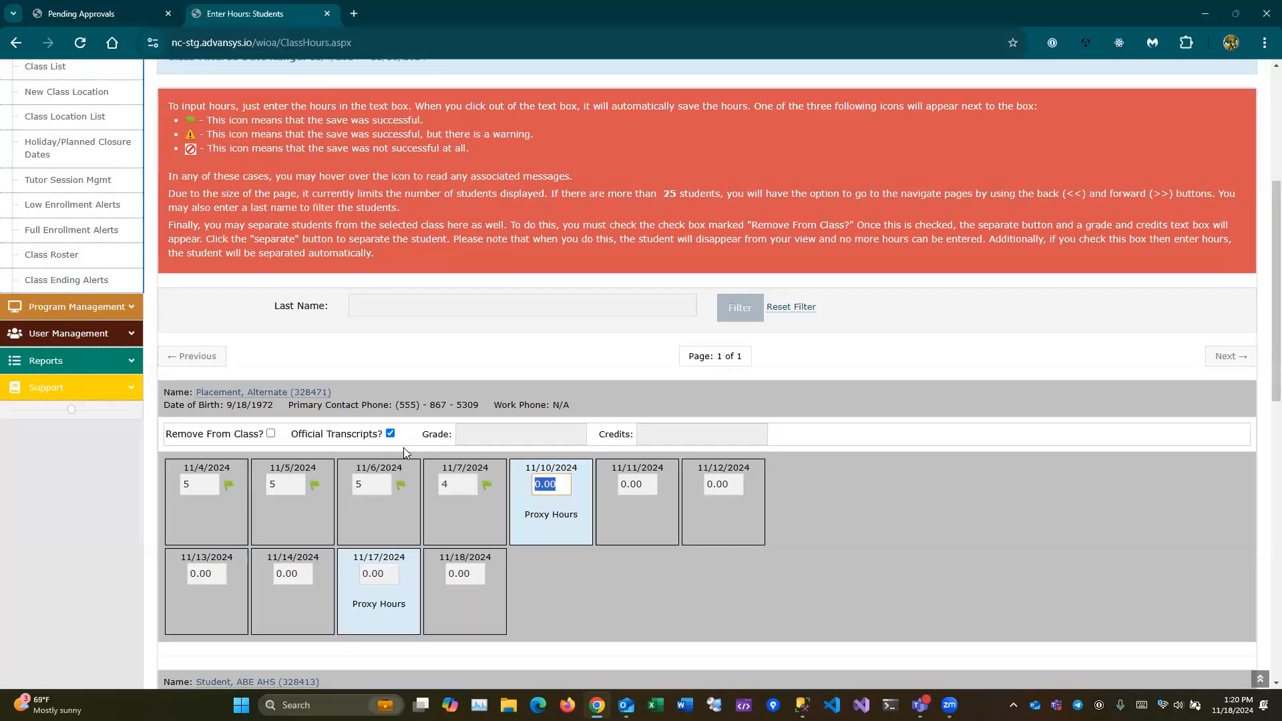
pyautogui.write('5')
pyautogui.press('Tab')
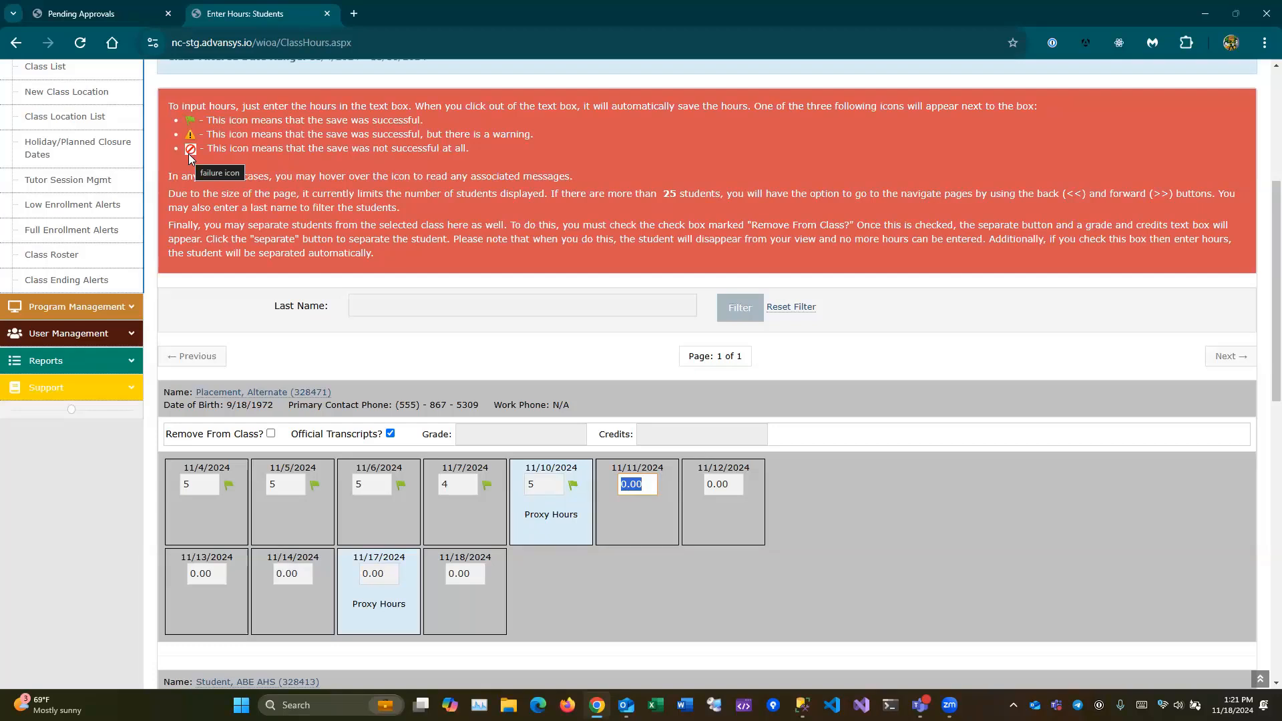
pyautogui.press('capslock')
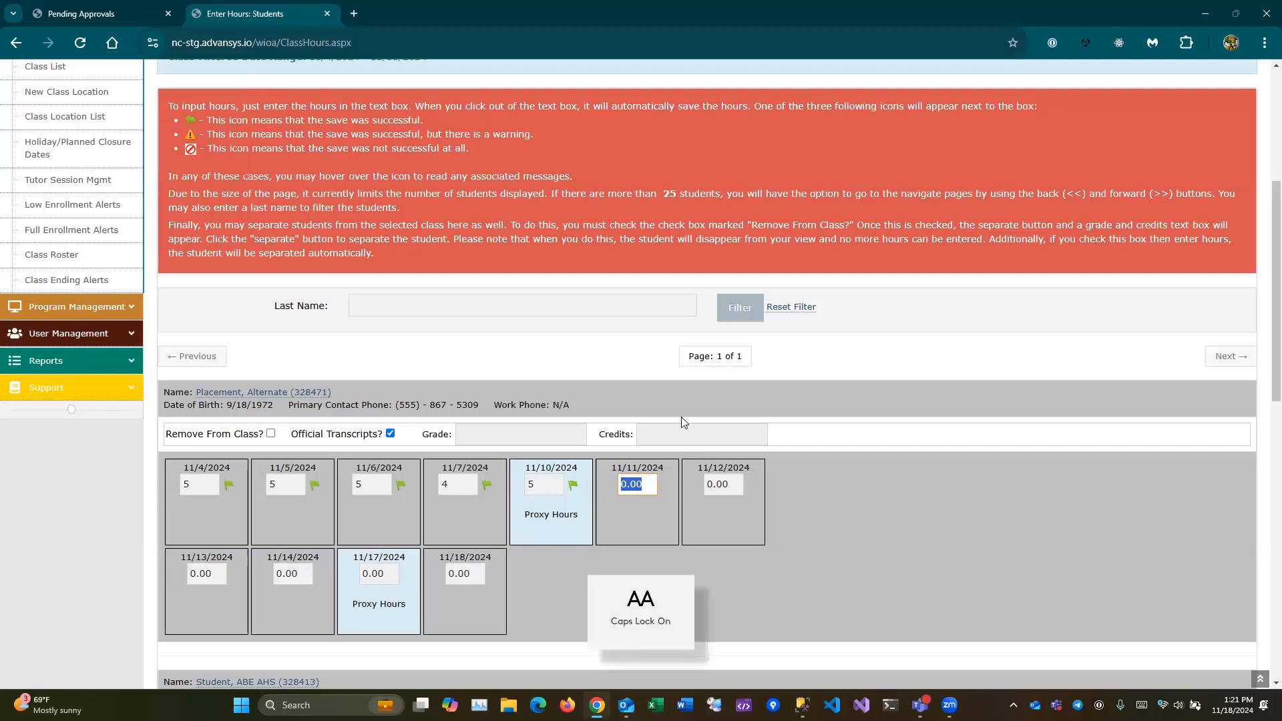
pyautogui.press('capslock')
pyautogui.click(554, 482)
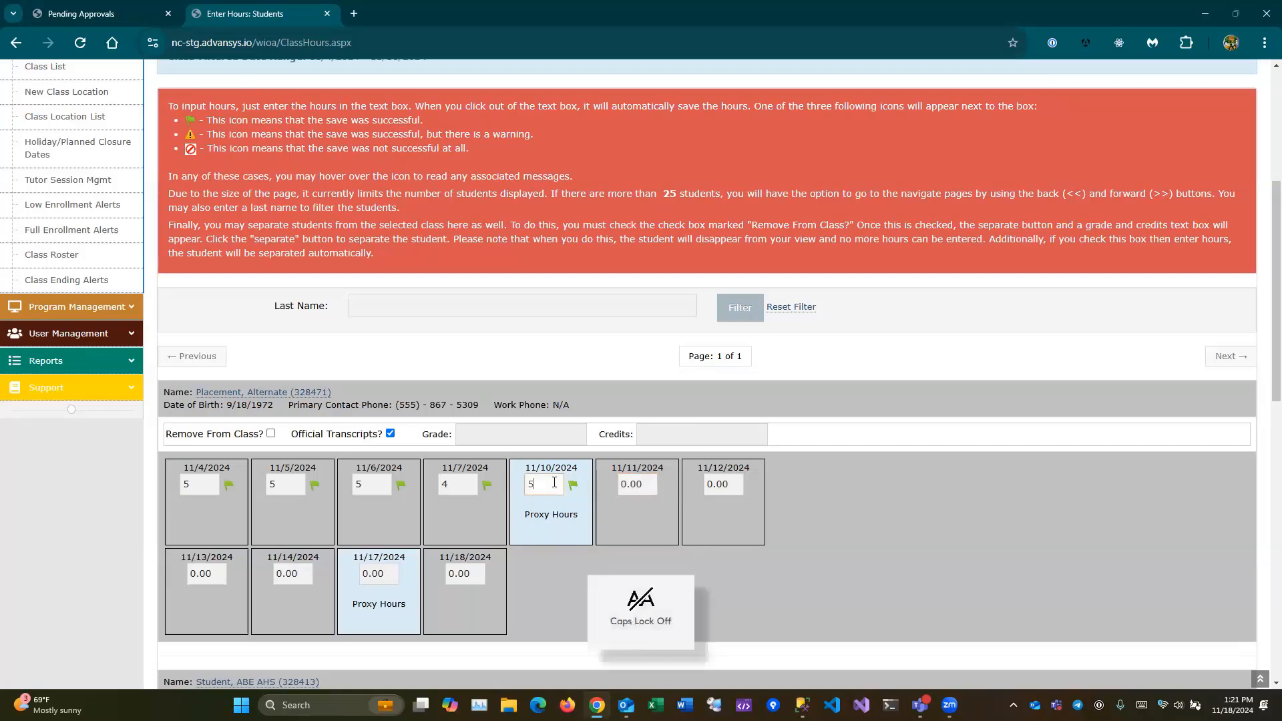
pyautogui.press('Tab')
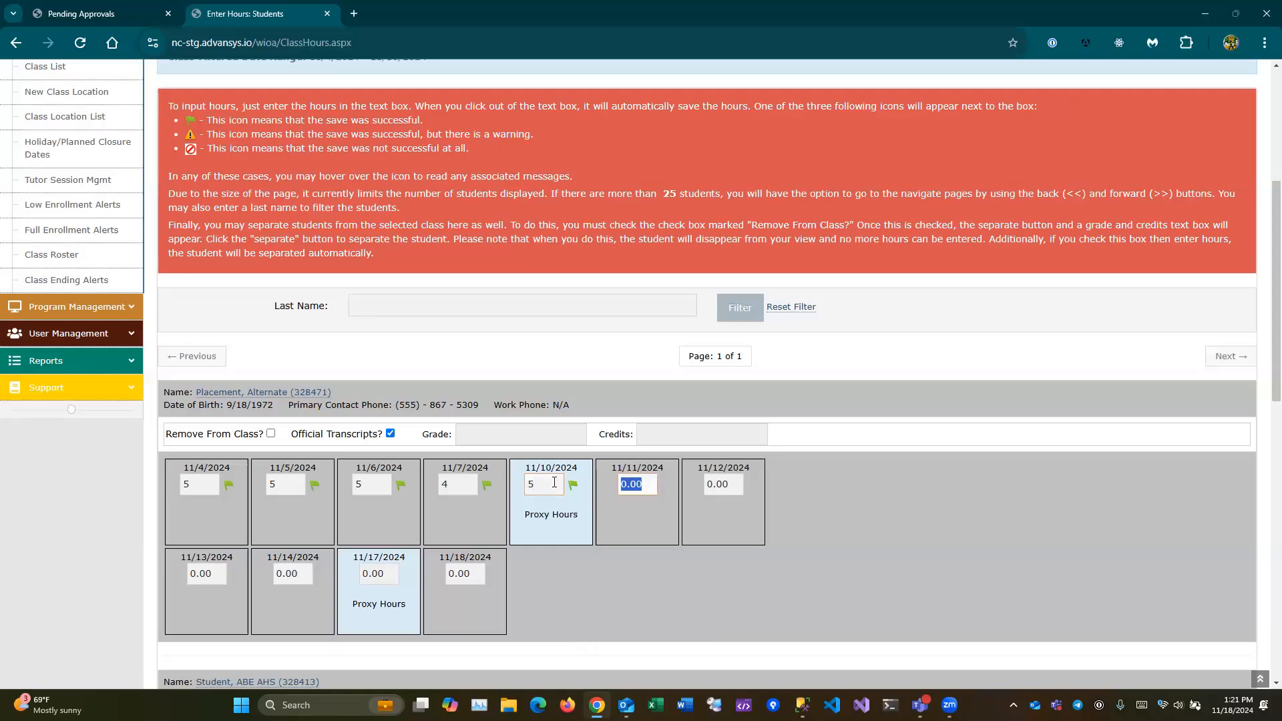
pyautogui.hotkey('shift', 'Tab')
pyautogui.write('4')
pyautogui.press('Tab')
pyautogui.hotkey('shift', 'Tab')
pyautogui.write('5')
pyautogui.press('Tab')
# - Close the hours tab and approve Introduction to Career Pathways class hours (0.83) and student hours (0.25)
pyautogui.click(327, 14)
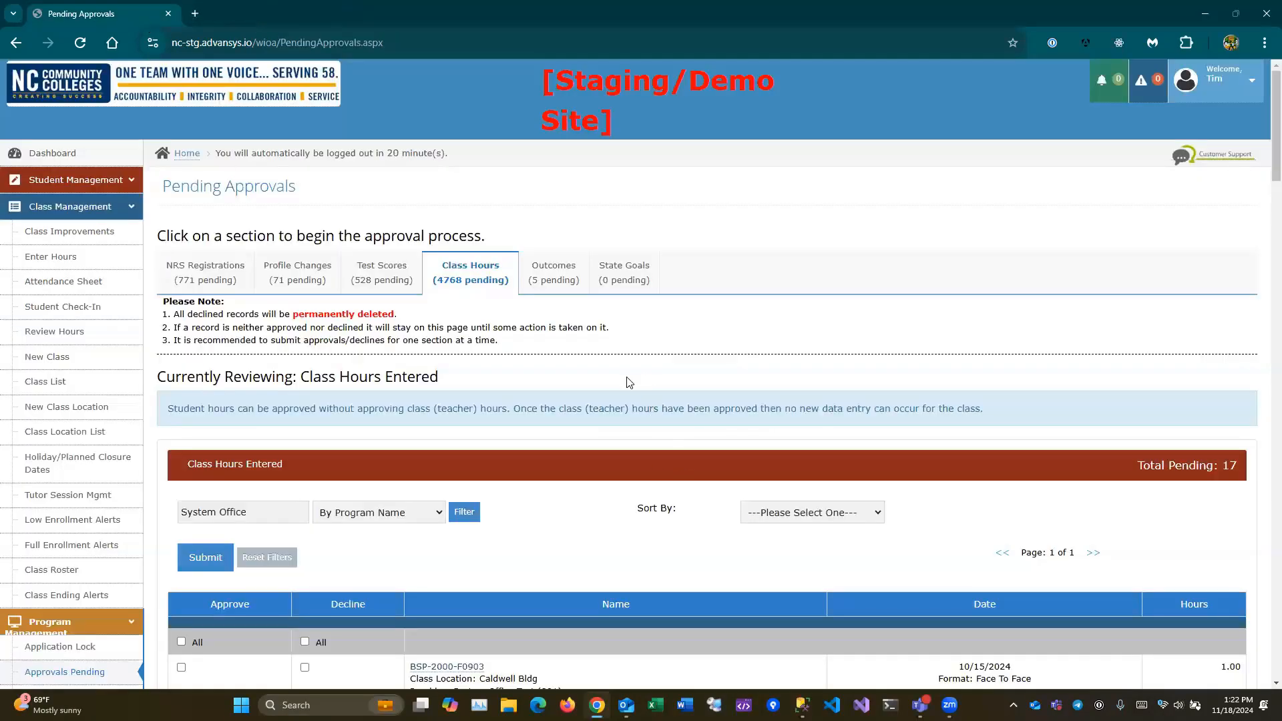
pyautogui.scroll(-4, 633, 357)
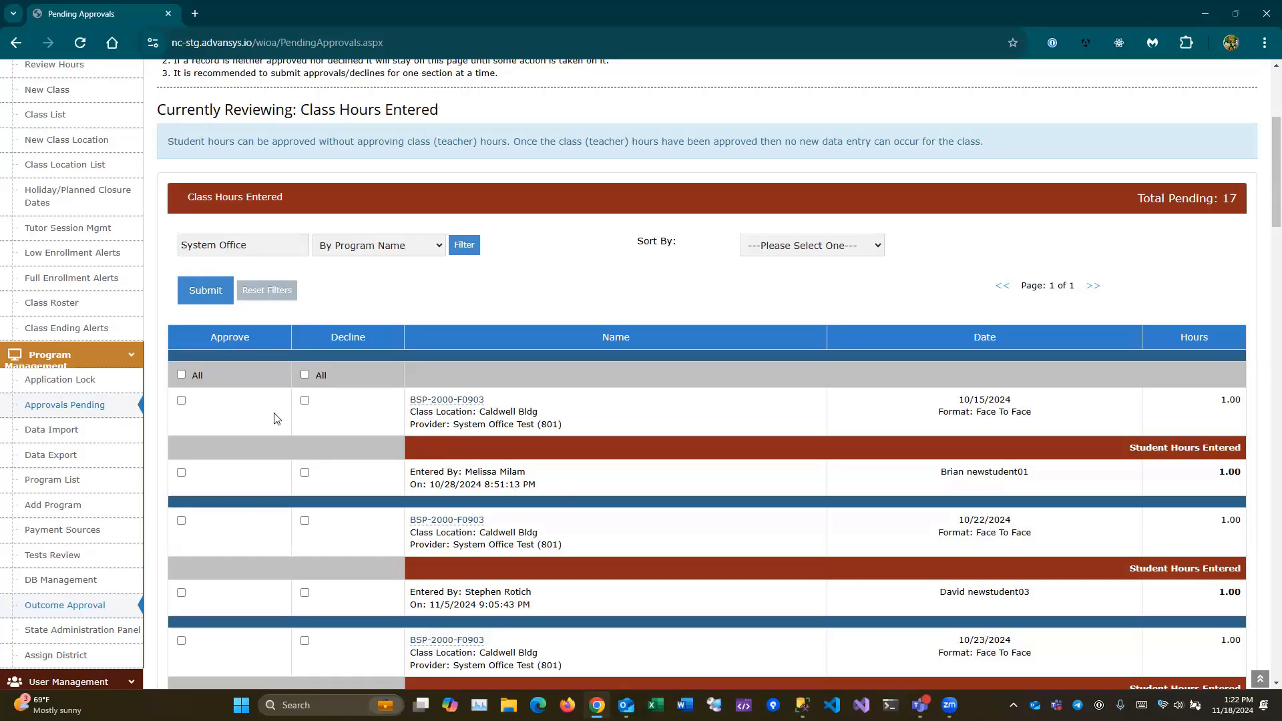
pyautogui.scroll(-20, 347, 468)
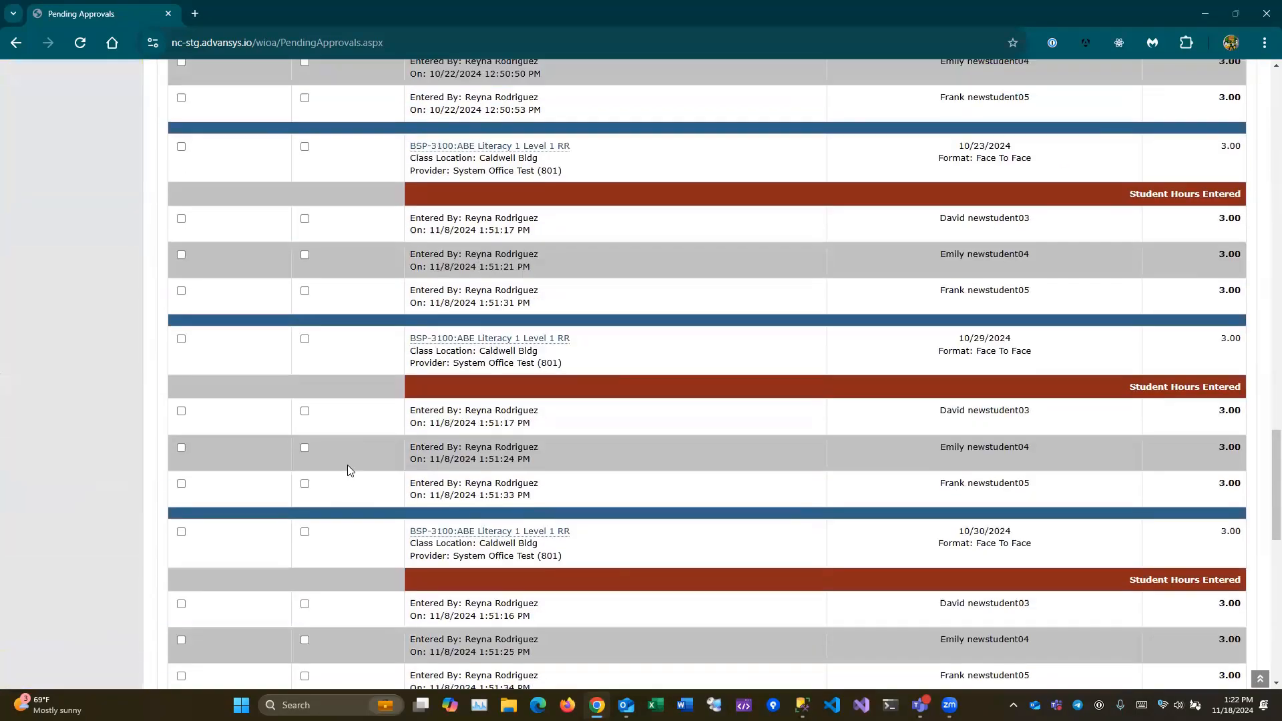
pyautogui.scroll(-9, 347, 464)
pyautogui.scroll(1, 434, 454)
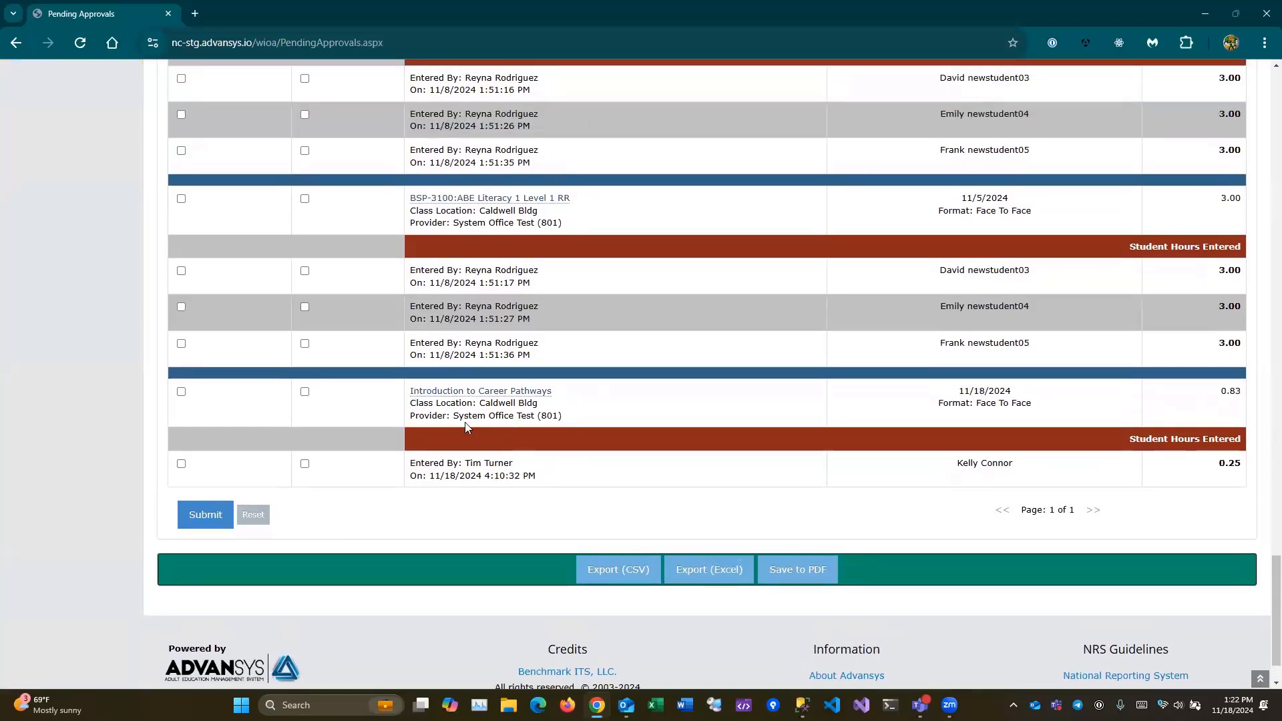
pyautogui.click(183, 392)
pyautogui.click(182, 464)
pyautogui.click(206, 522)
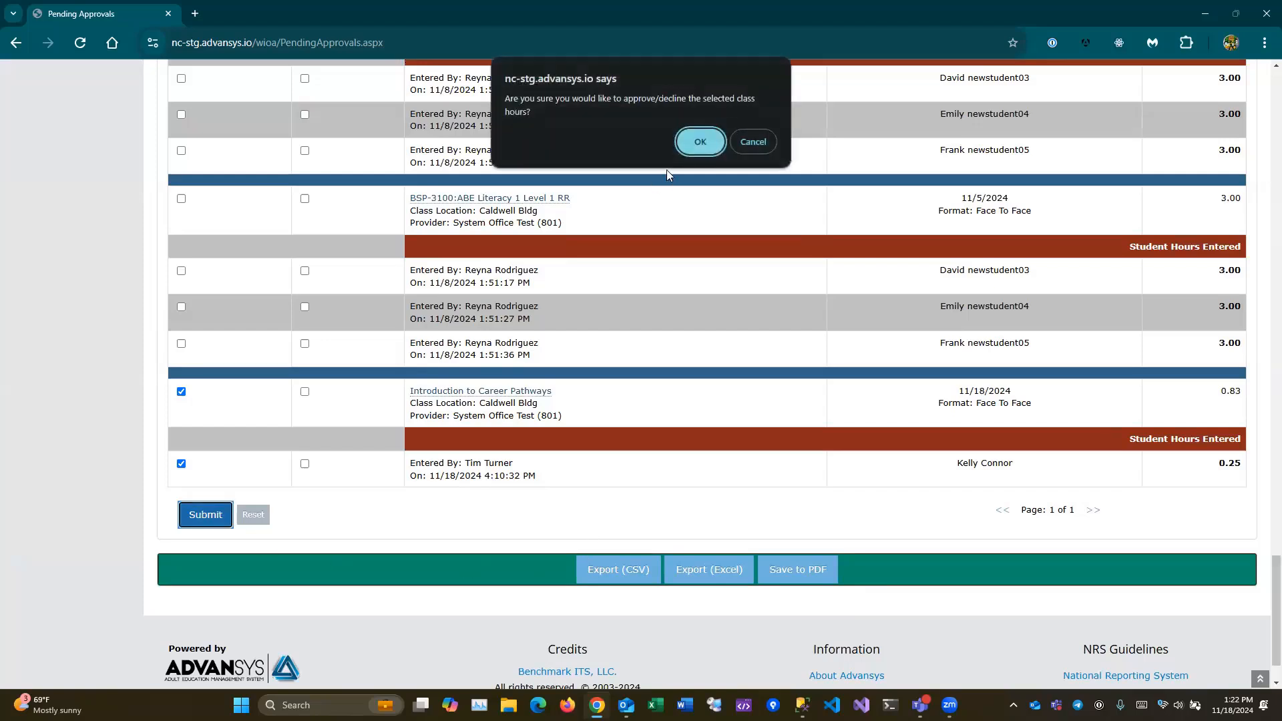
pyautogui.click(693, 139)
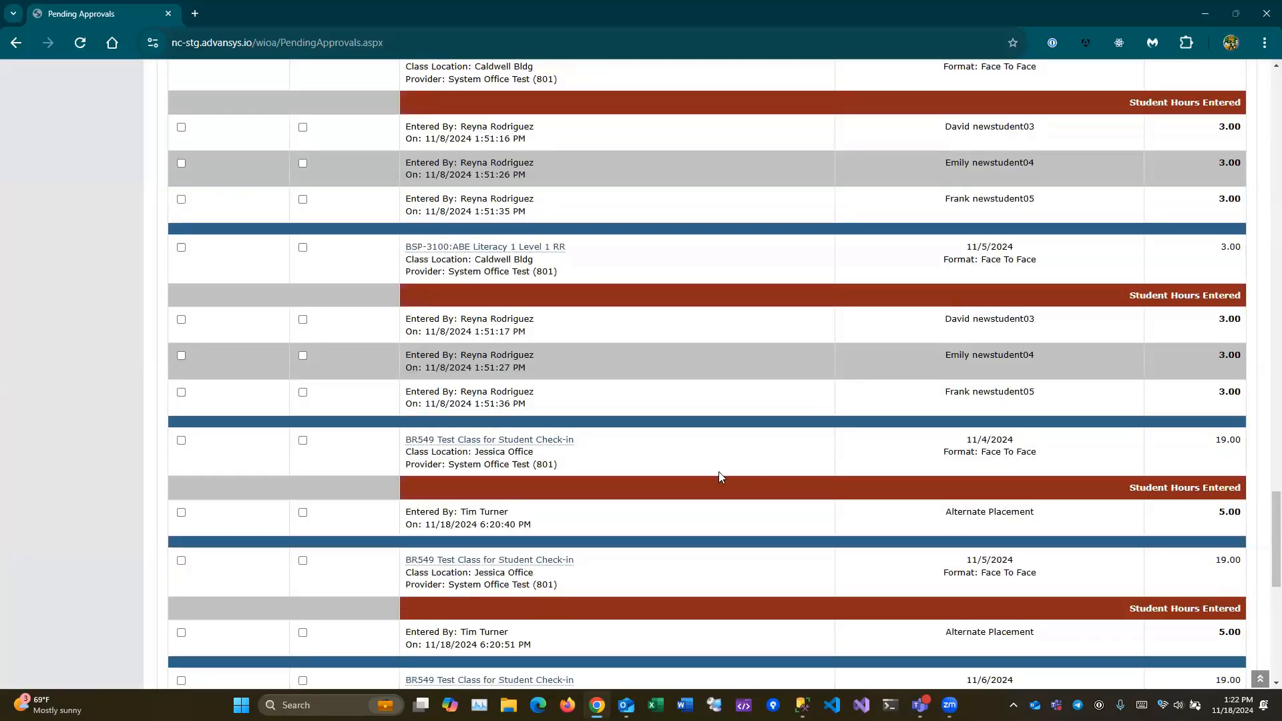
pyautogui.scroll(-2, 396, 466)
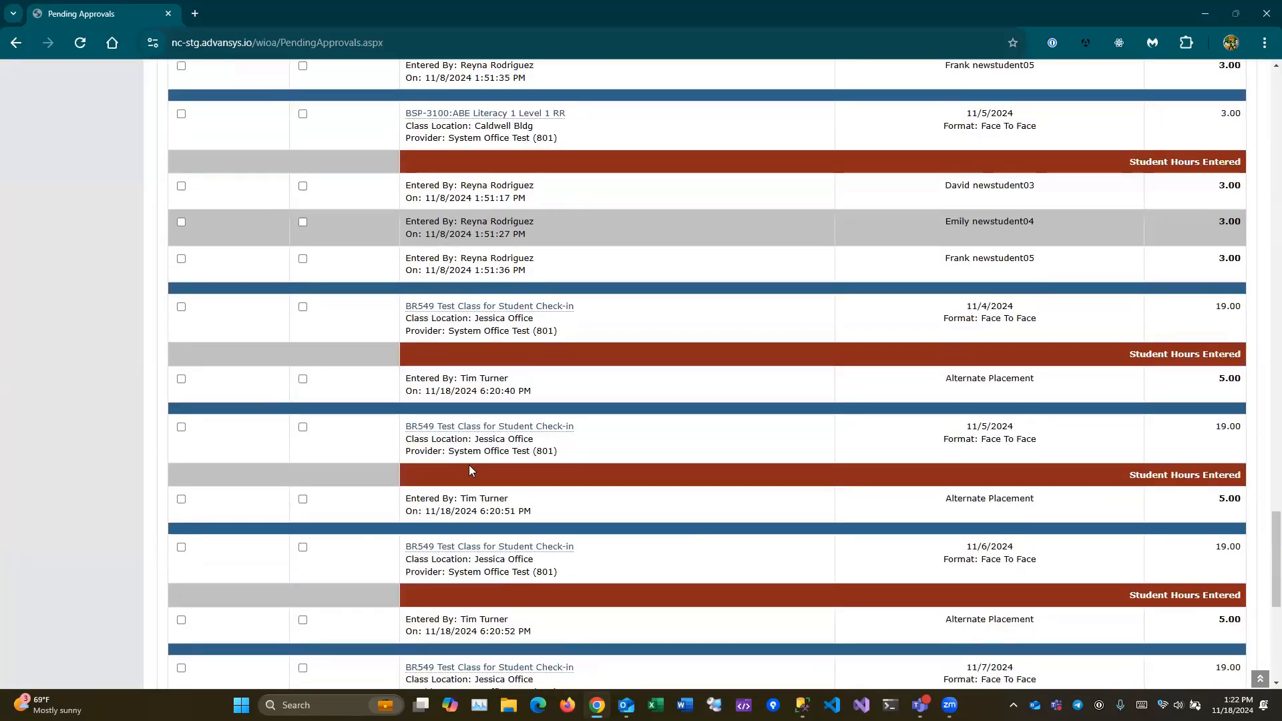
pyautogui.scroll(-1, 471, 471)
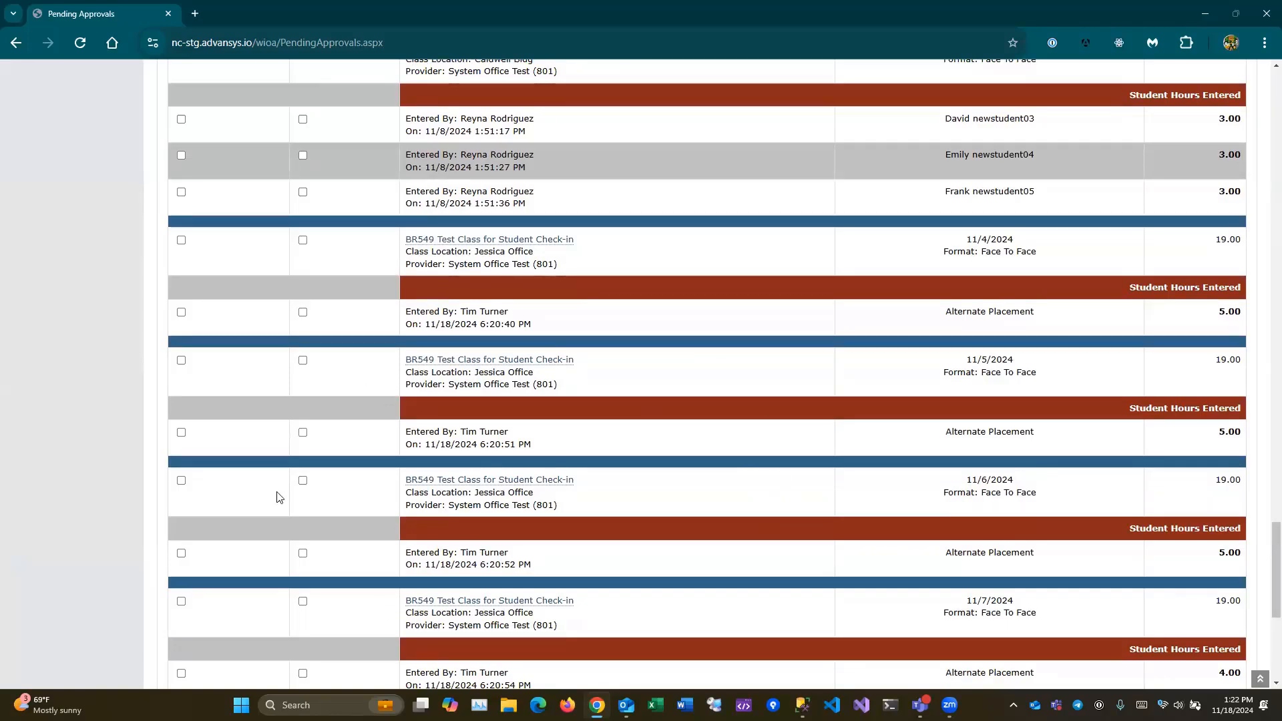
pyautogui.scroll(15, 84, 215)
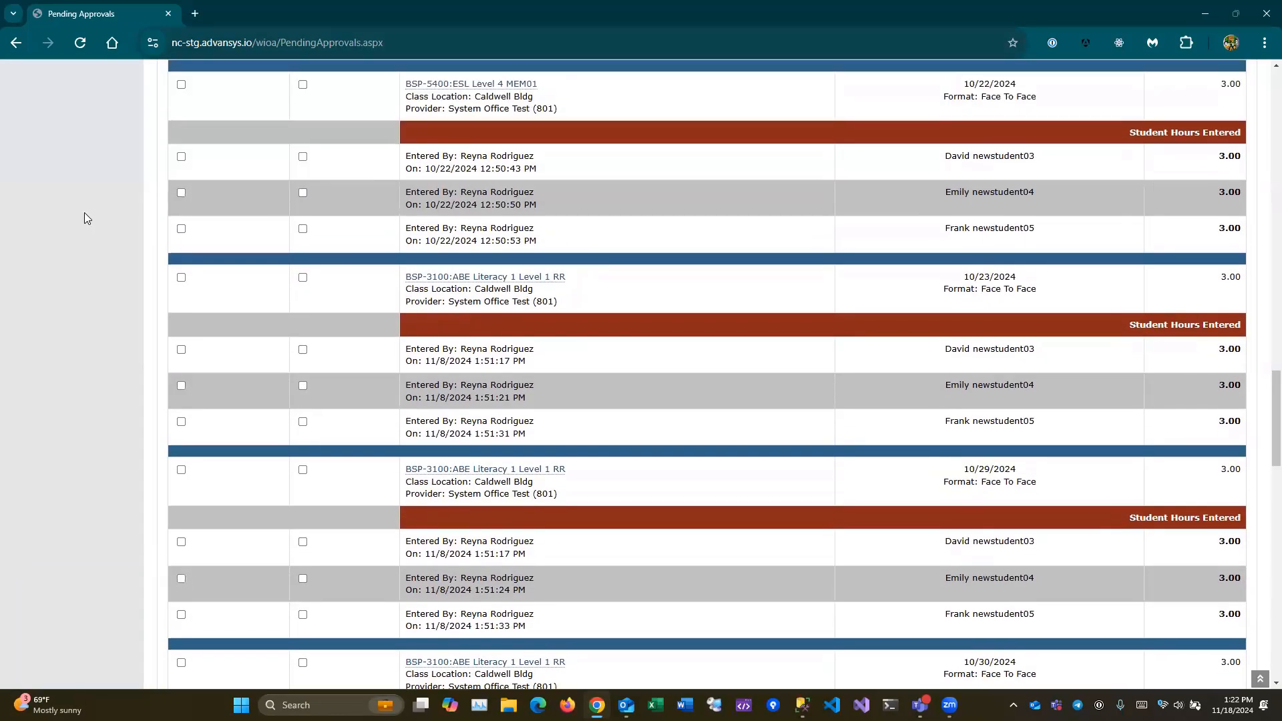
pyautogui.scroll(12, 85, 211)
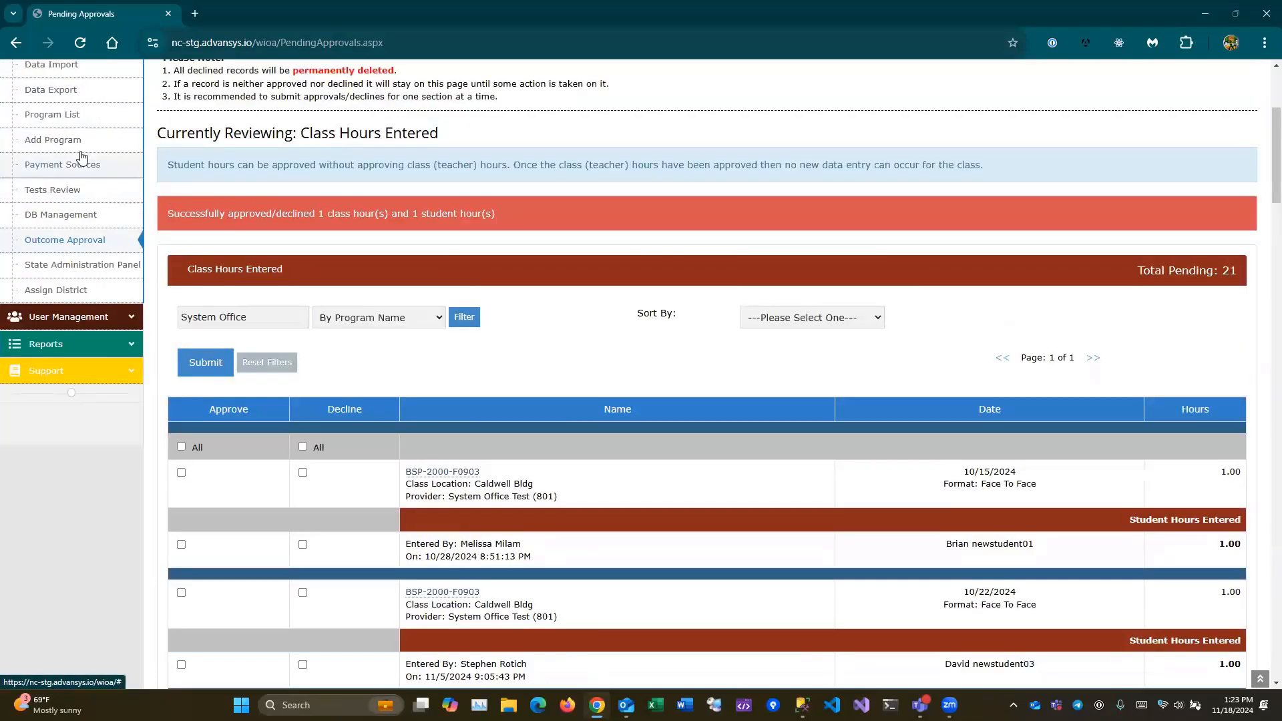
pyautogui.scroll(4, 71, 227)
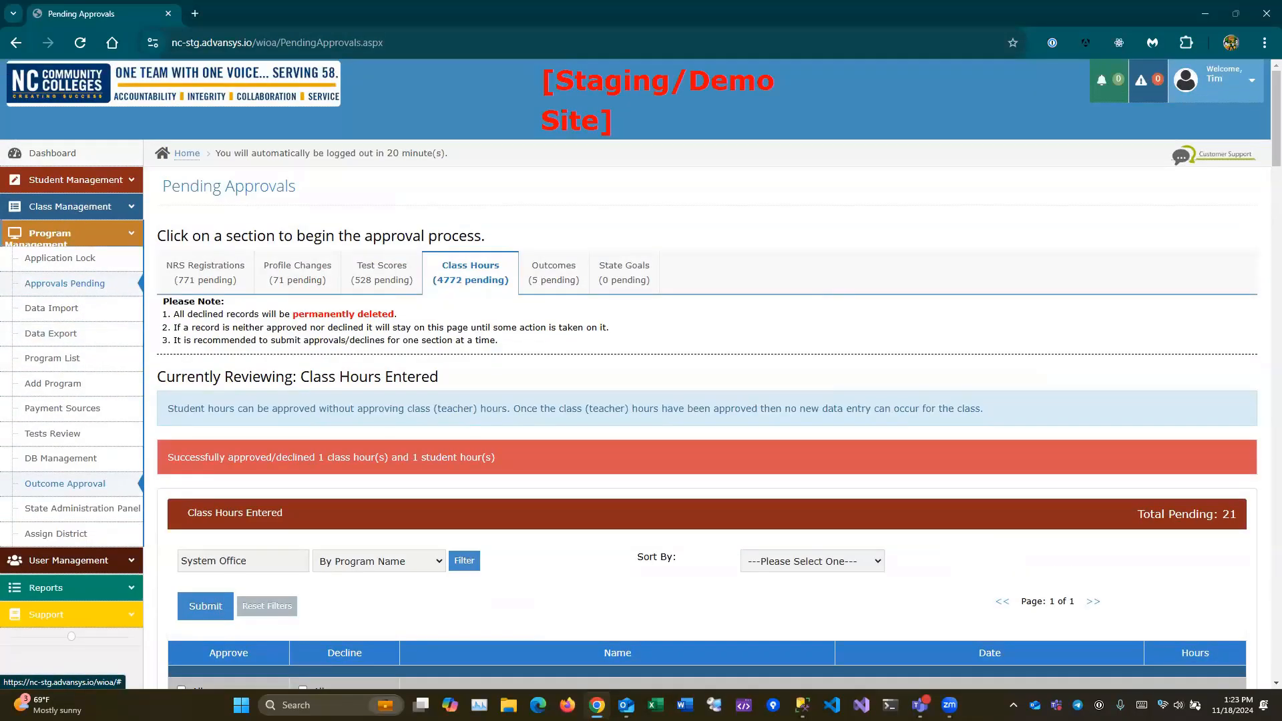
# - Open the Class Attendance Report from Reports > Supplemental Reports
pyautogui.click(72, 591)
pyautogui.scroll(-2, 71, 588)
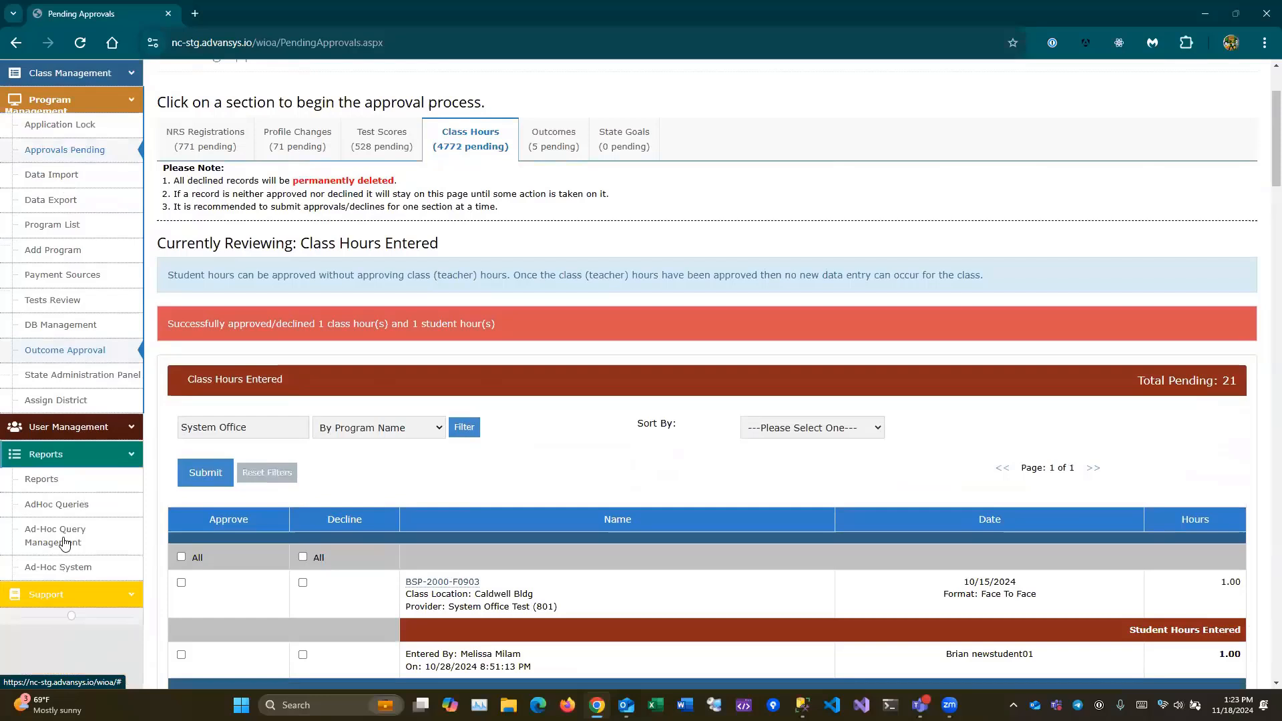
pyautogui.click(65, 481)
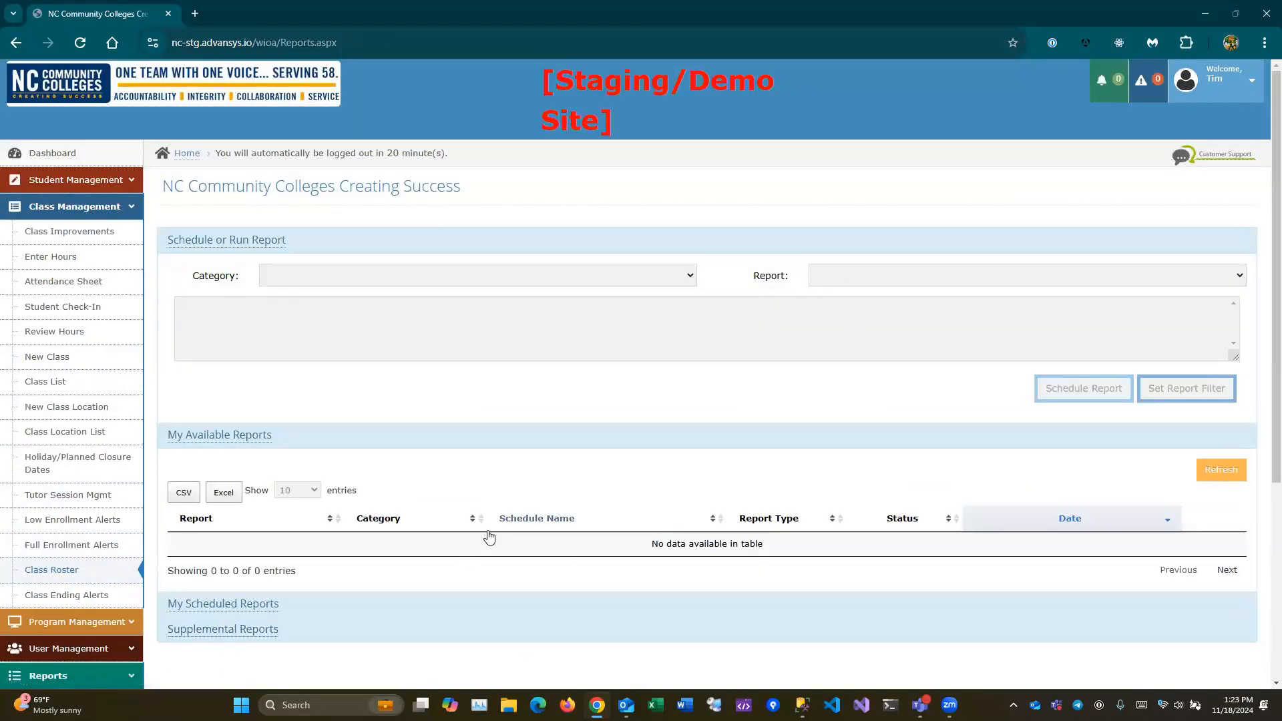
pyautogui.scroll(-5, 207, 361)
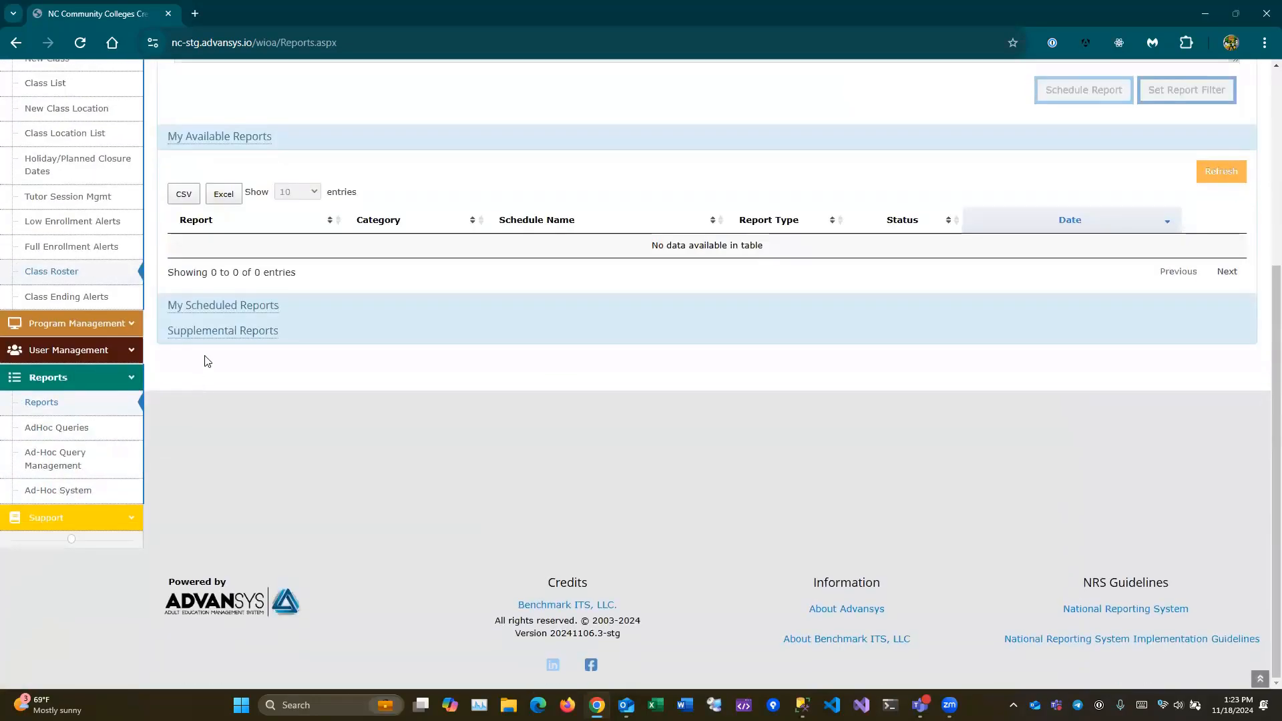
pyautogui.click(246, 332)
pyautogui.scroll(3, 320, 360)
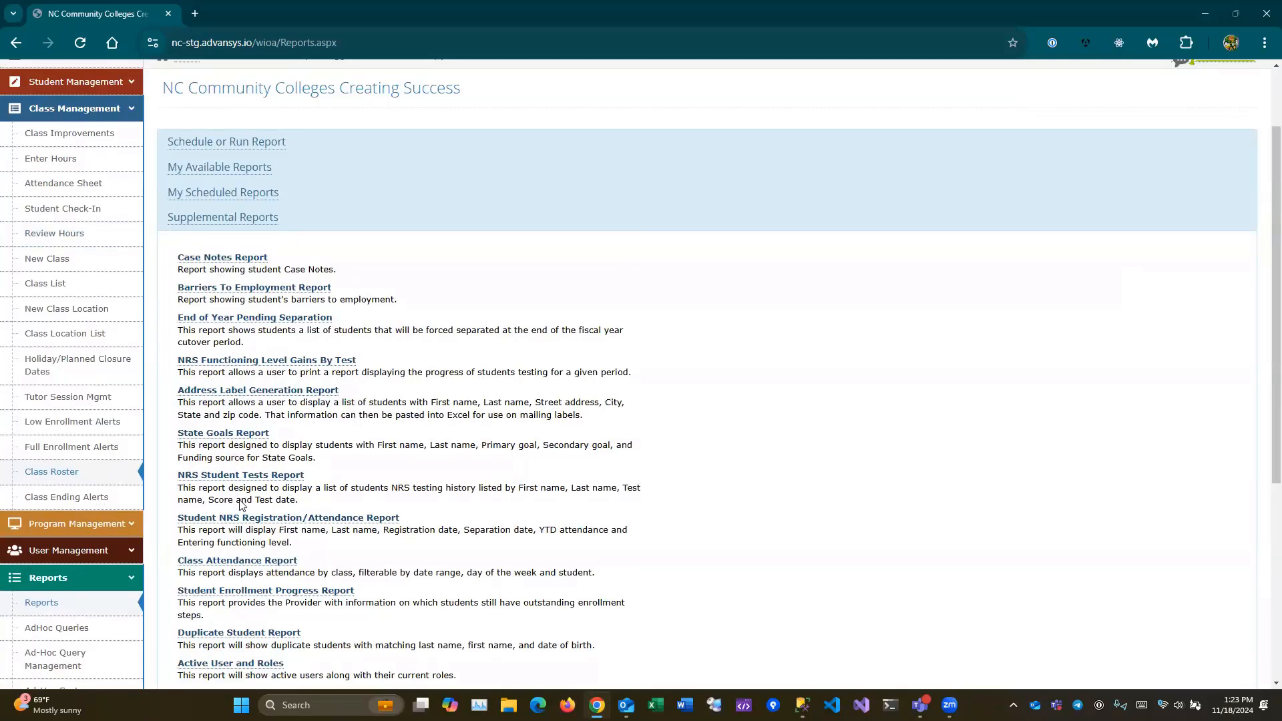
pyautogui.click(235, 562)
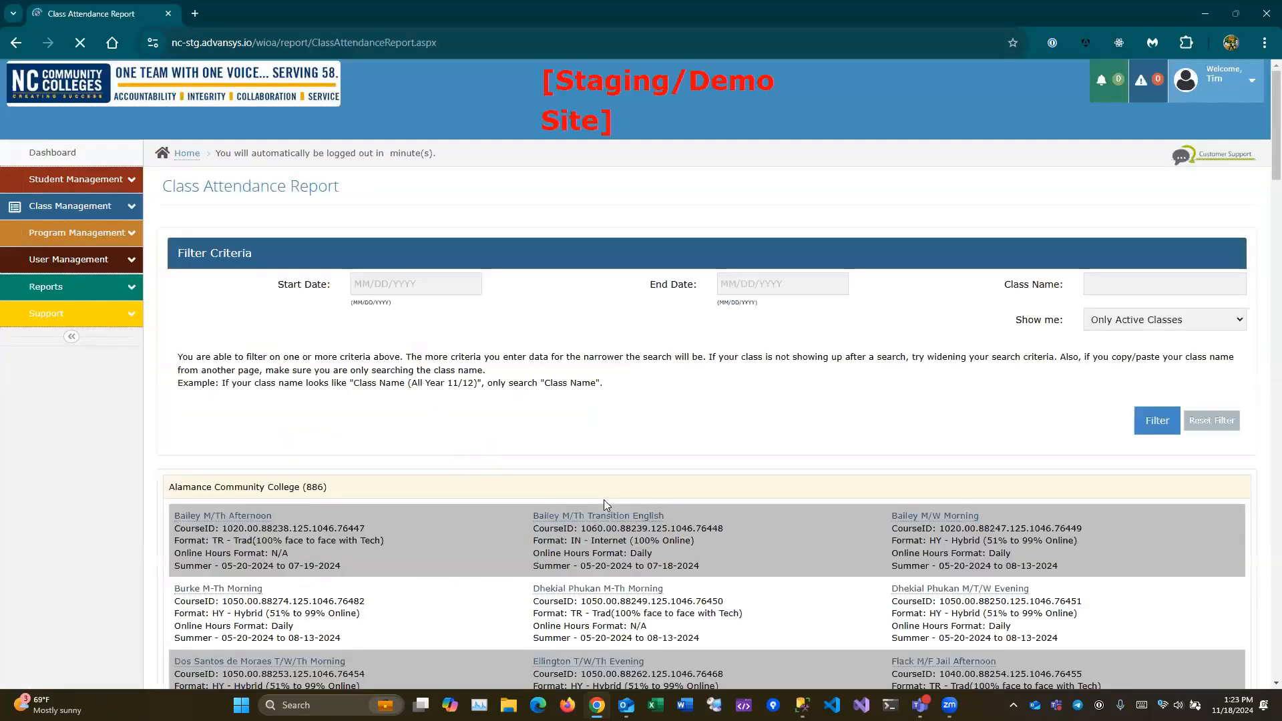
# - Find the System Office Test classes and open the Introduction to Career Pathways attendance report
pyautogui.scroll(-20, 465, 422)
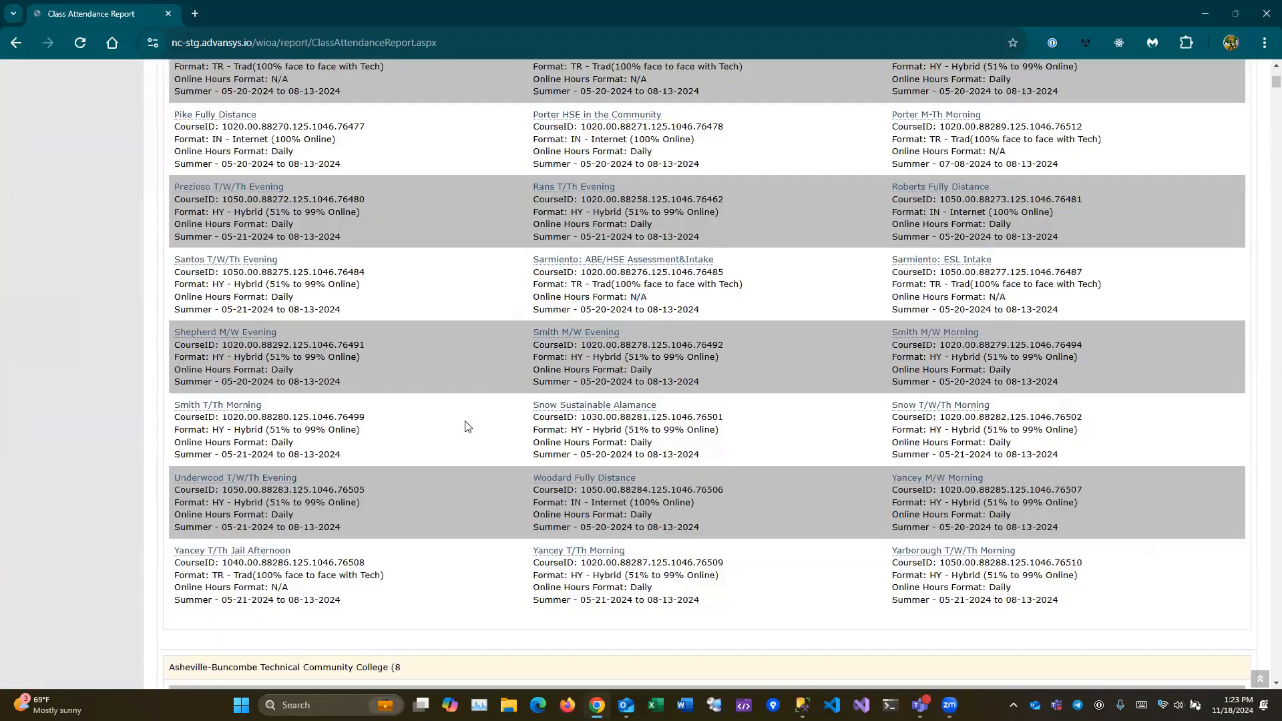
pyautogui.hotkey('ctrl', 'f')
pyautogui.write('Syste')
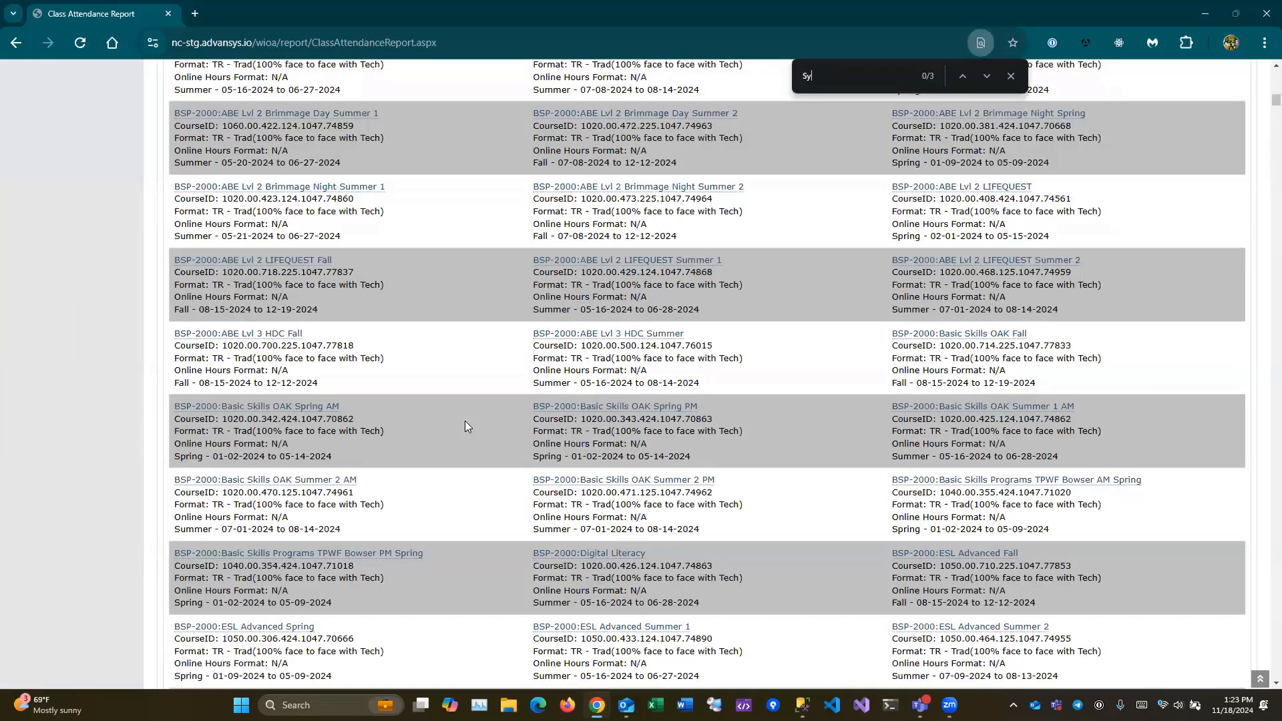
pyautogui.press('Escape')
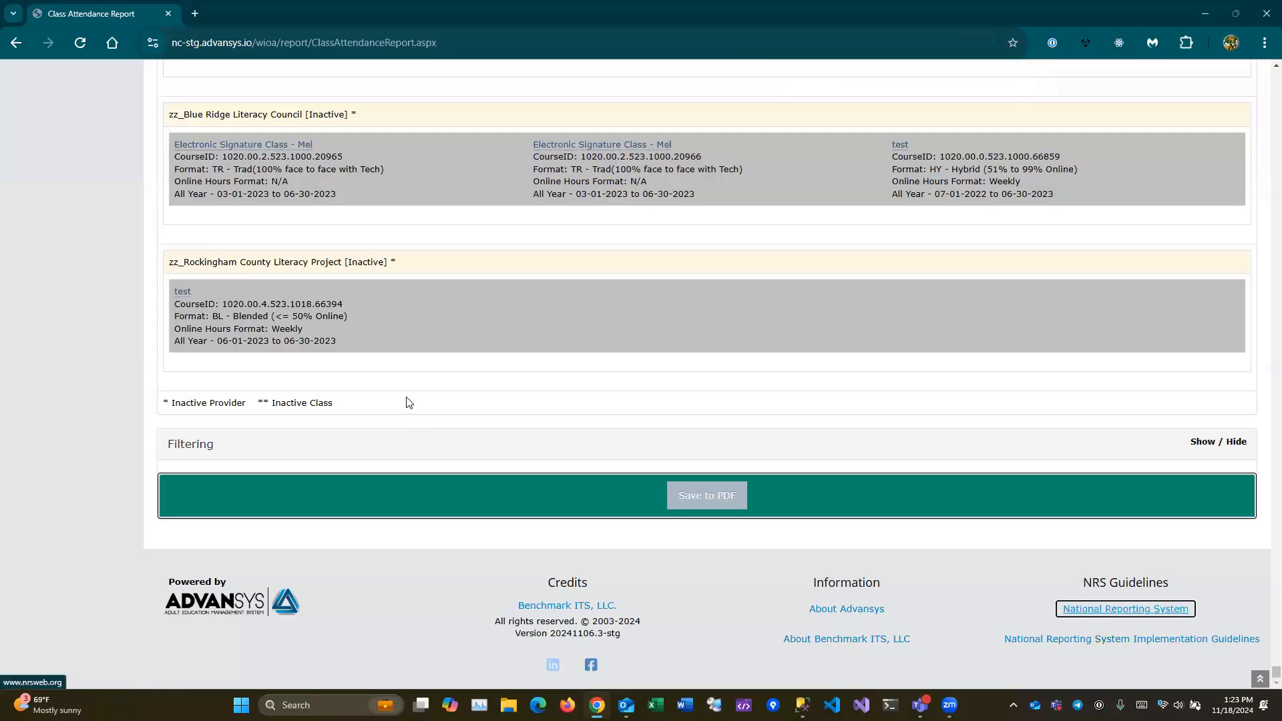
pyautogui.scroll(10, 401, 408)
pyautogui.scroll(20, 394, 405)
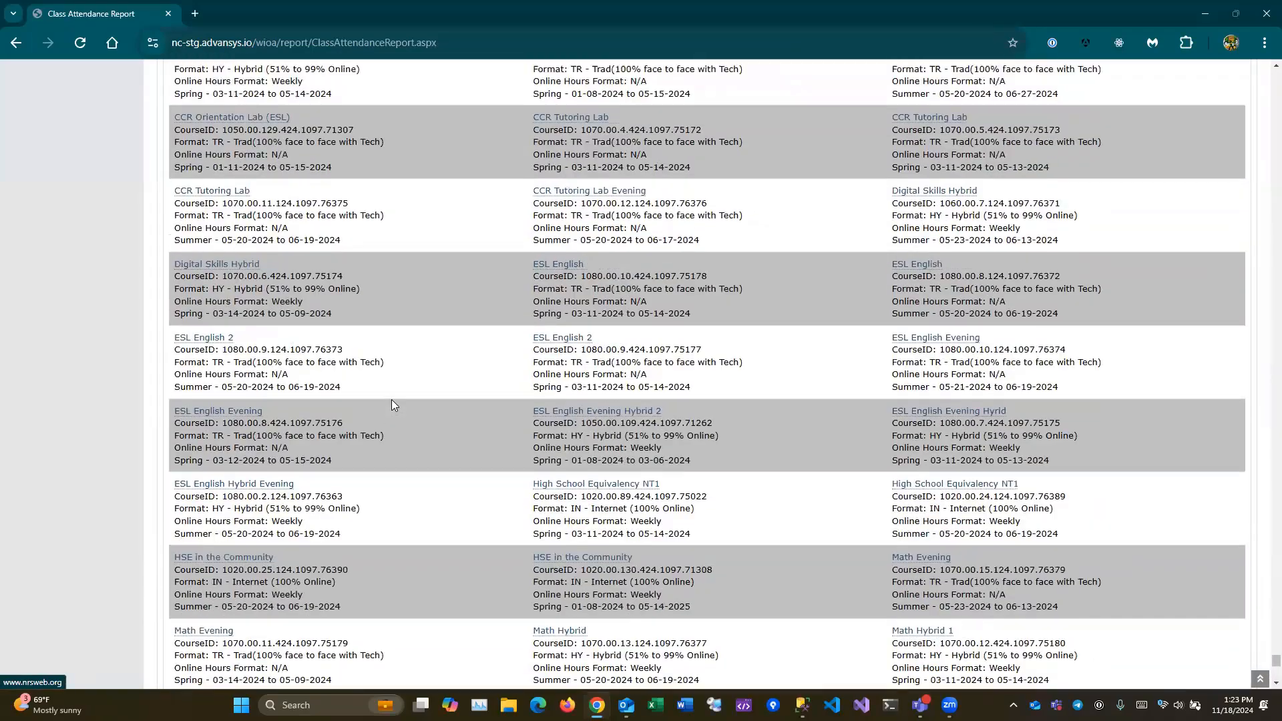
pyautogui.scroll(-15, 394, 405)
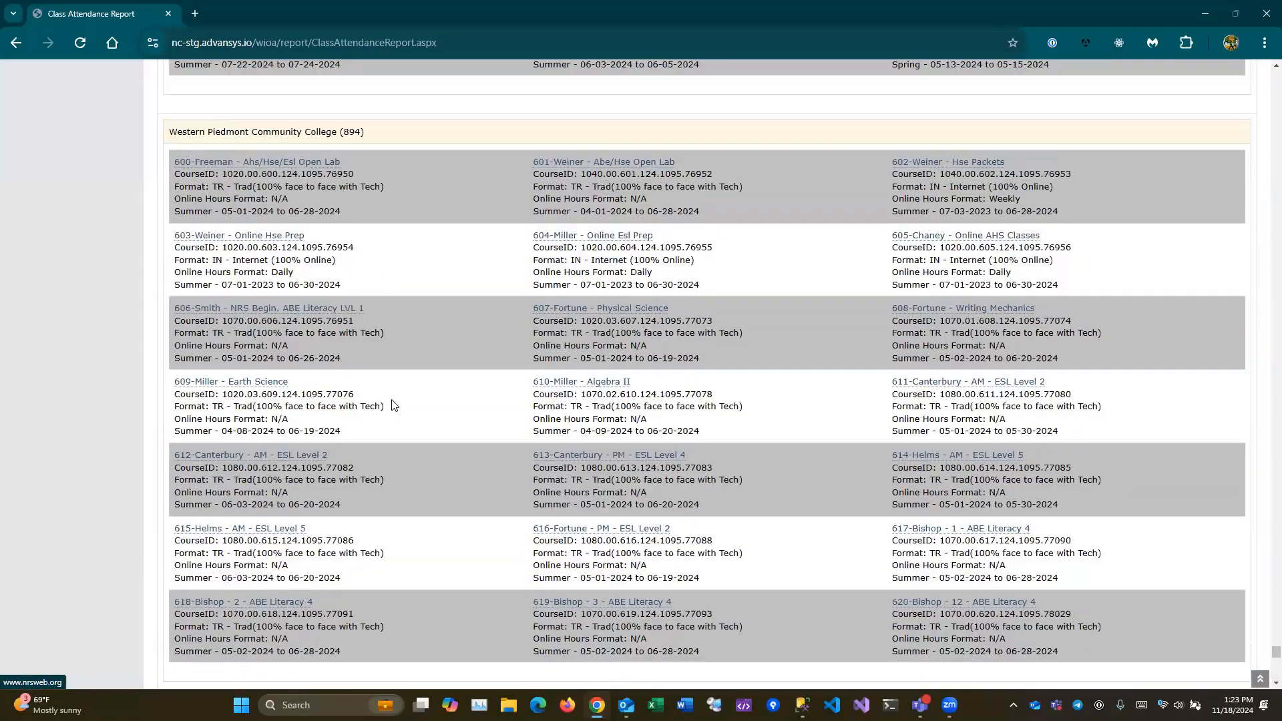
pyautogui.hotkey('ctrl', 'f')
pyautogui.press('Return')
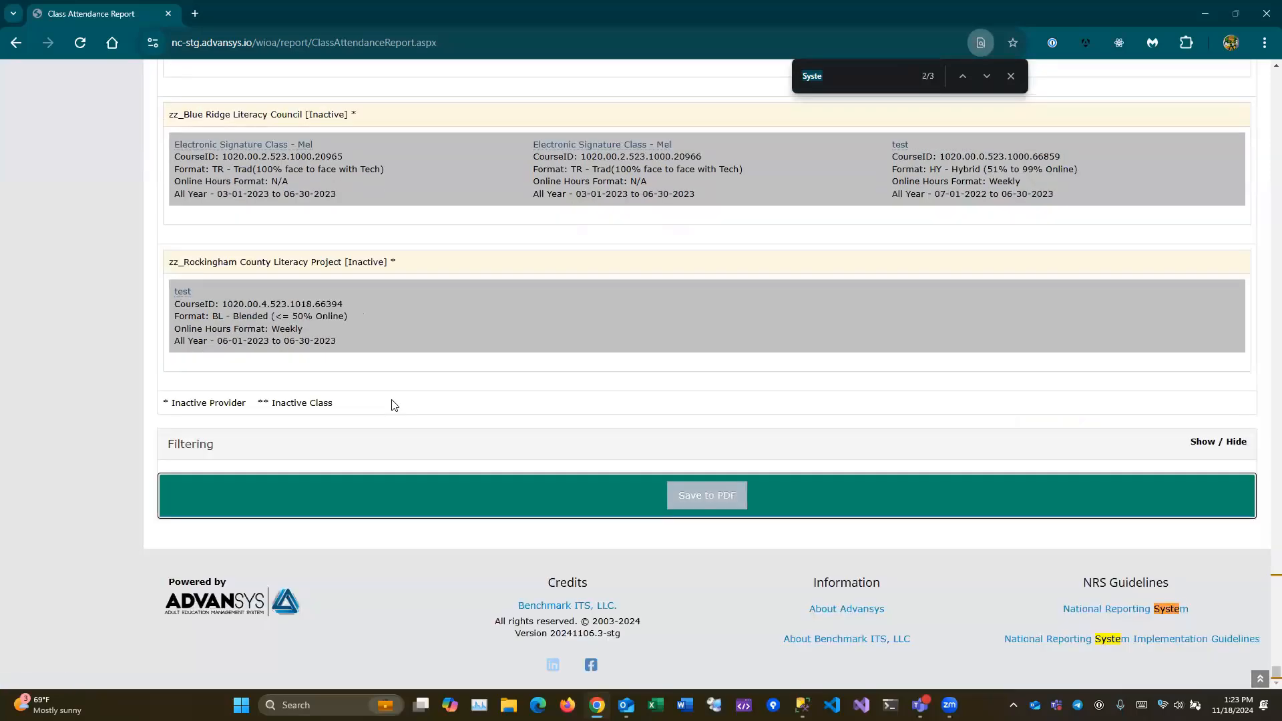
pyautogui.click(842, 81)
pyautogui.write('m')
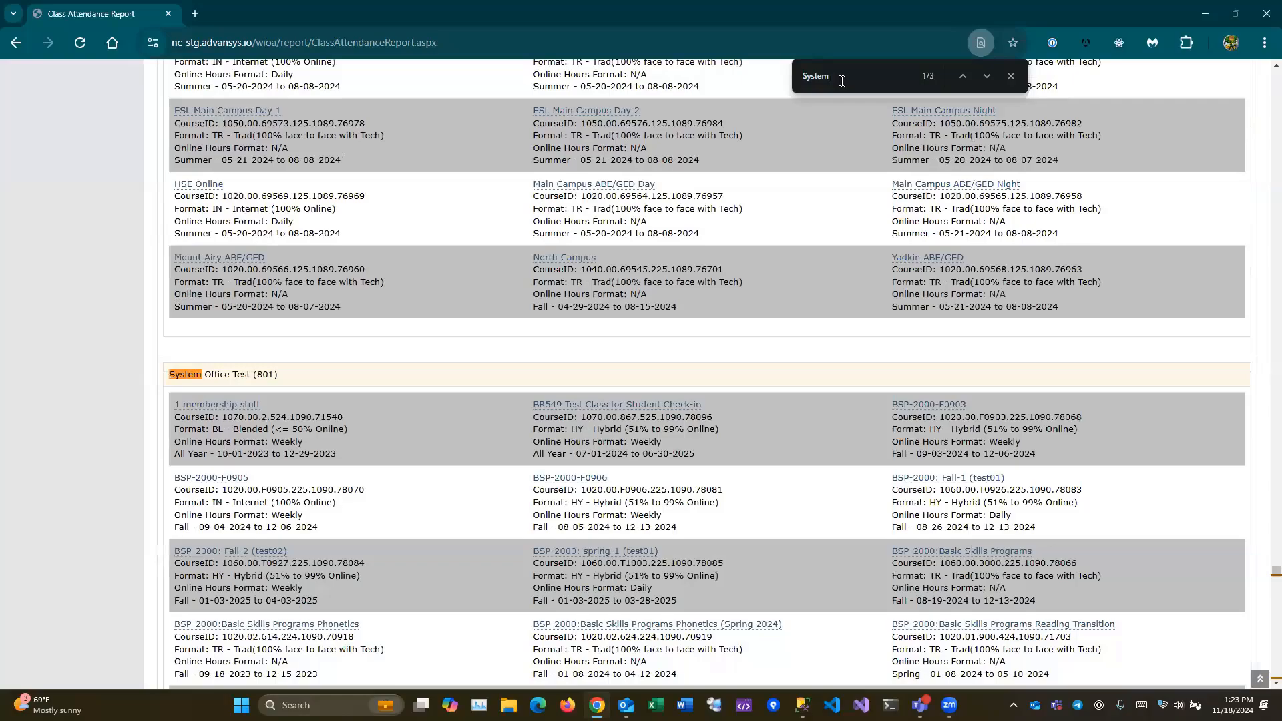
pyautogui.press('Escape')
pyautogui.scroll(-3, 519, 415)
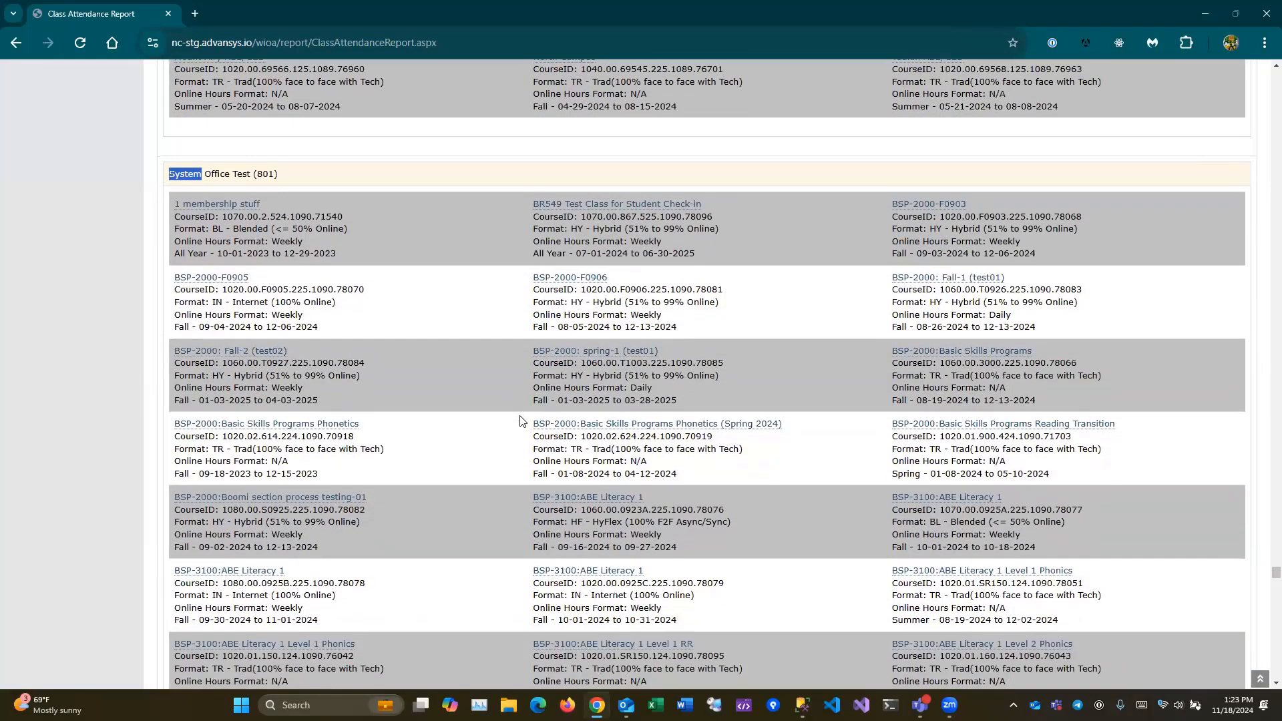
pyautogui.scroll(-8, 520, 418)
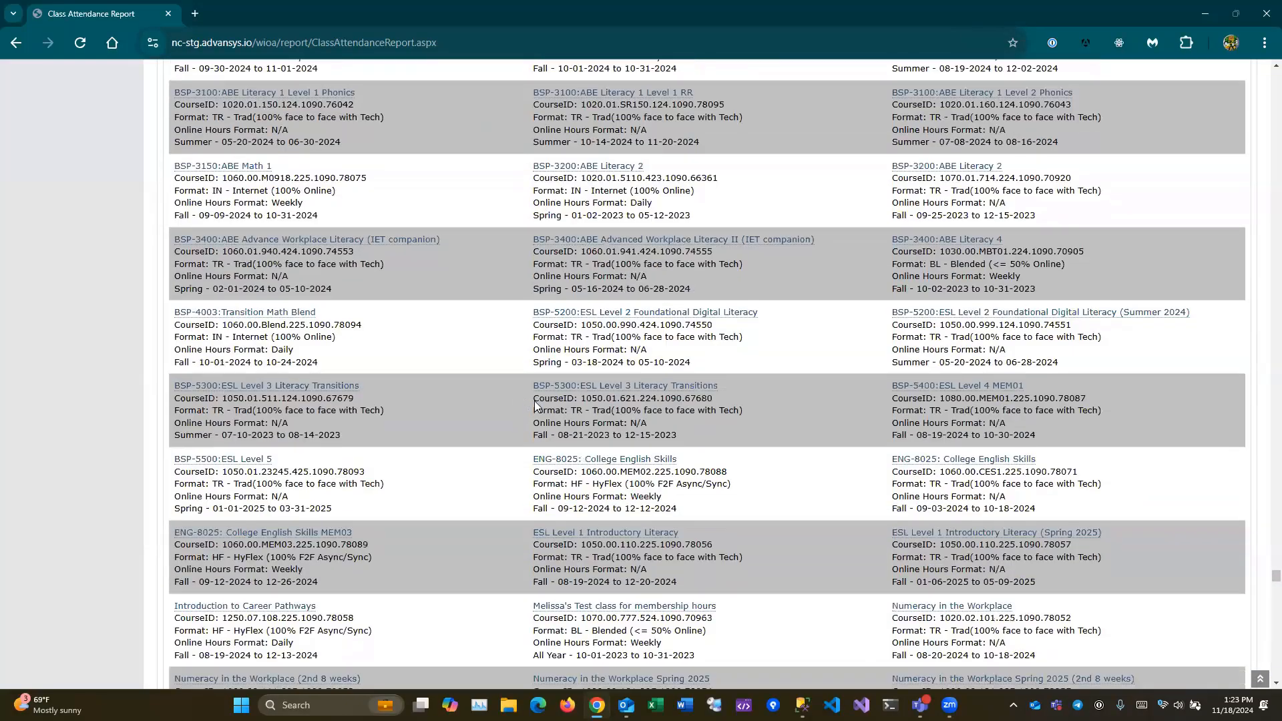
pyautogui.scroll(-3, 535, 405)
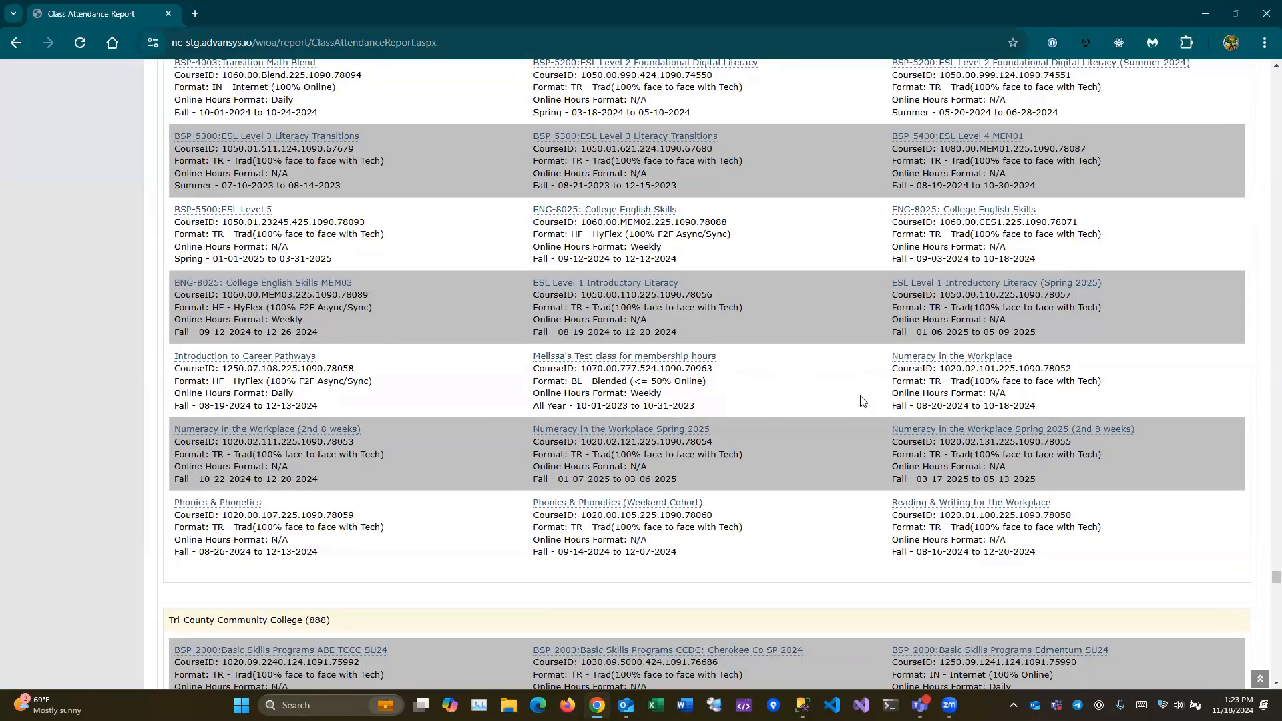
pyautogui.click(261, 361)
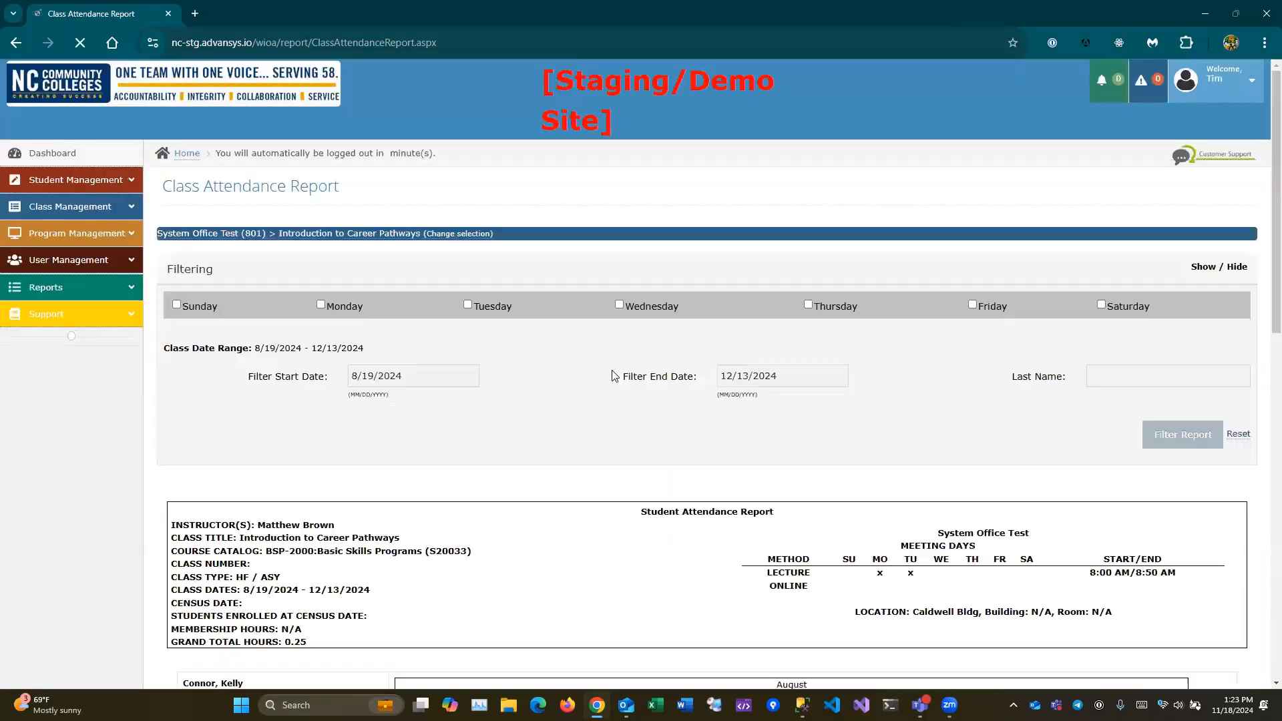
# - Check the November 18 entry of 0.25* hours, asterisked as recorded through check in/out
pyautogui.scroll(5, 333, 402)
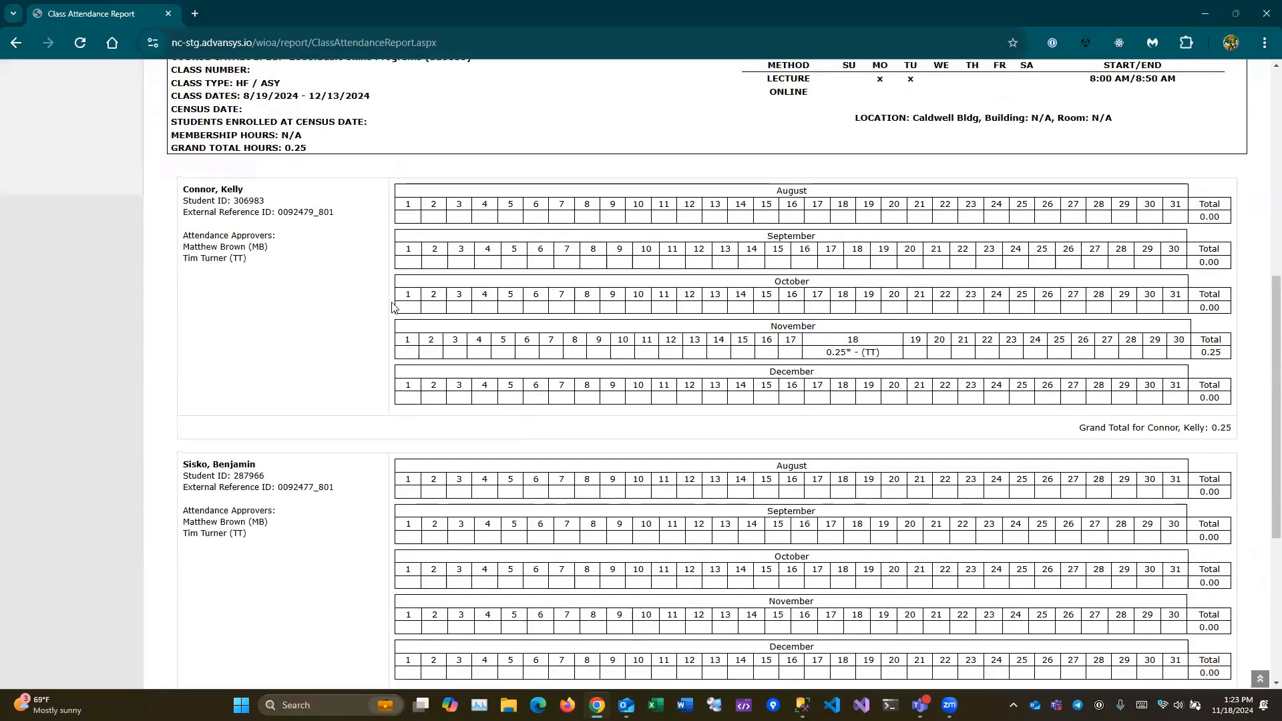
pyautogui.scroll(1, 289, 281)
pyautogui.scroll(1, 347, 148)
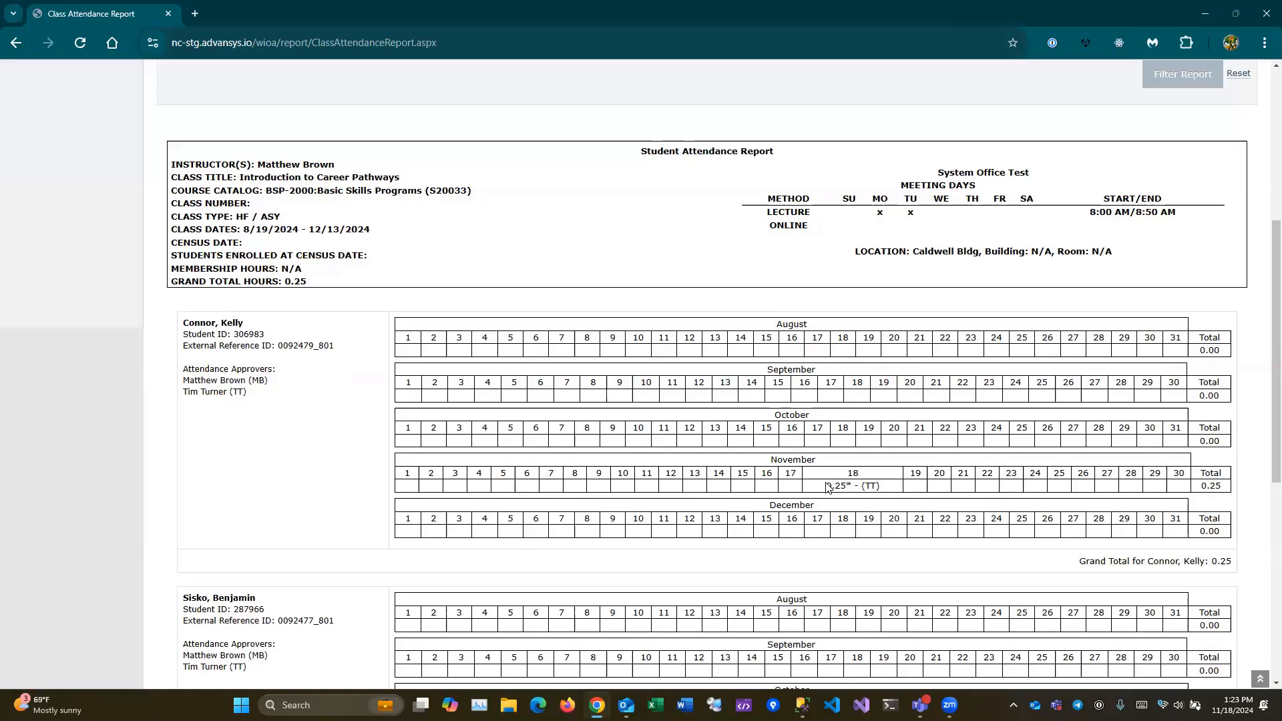
pyautogui.moveTo(827, 485); pyautogui.dragTo(877, 486)
pyautogui.click(886, 491)
pyautogui.doubleClick(846, 482)
pyautogui.scroll(-1, 826, 458)
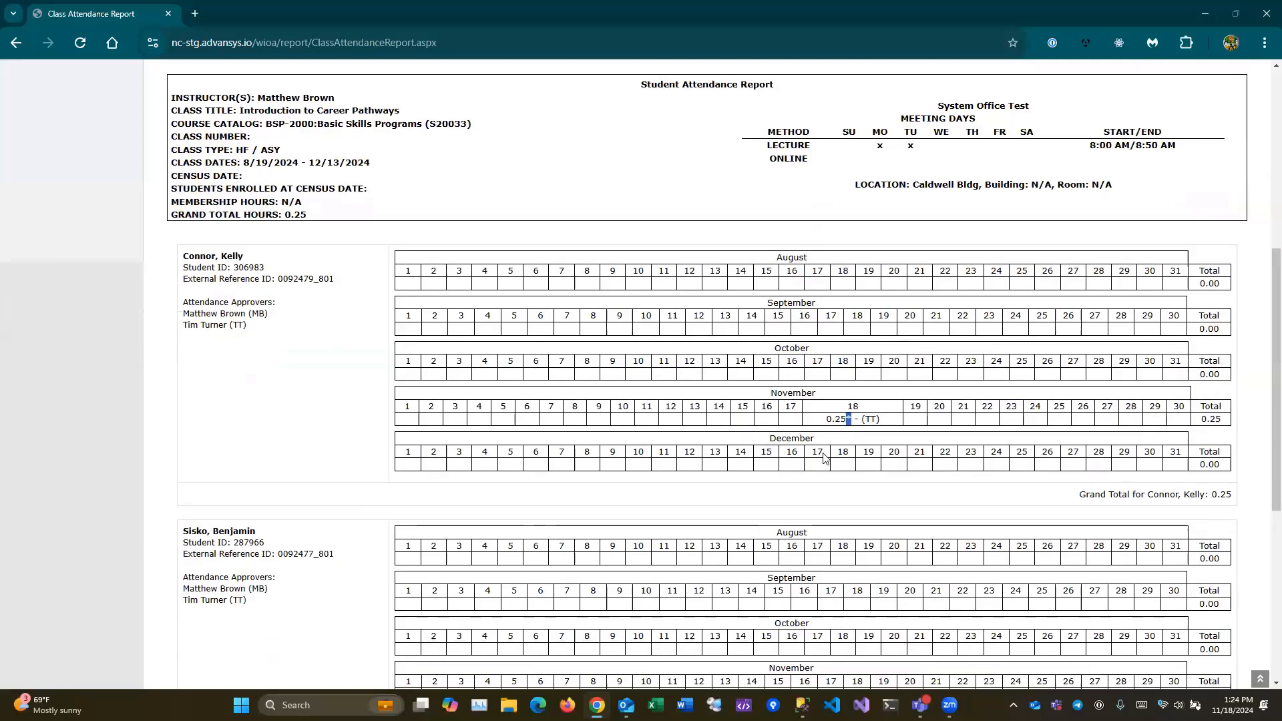
pyautogui.click(887, 489)
pyautogui.scroll(-3, 887, 488)
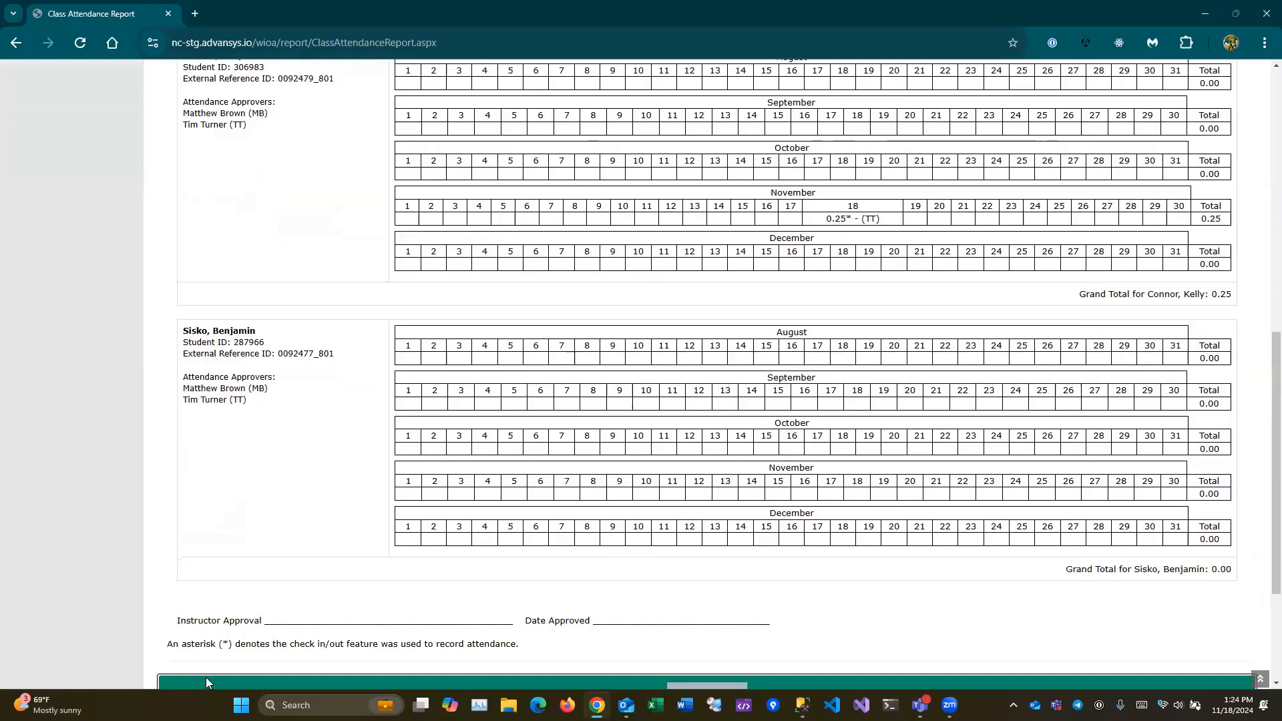
pyautogui.scroll(1, 708, 607)
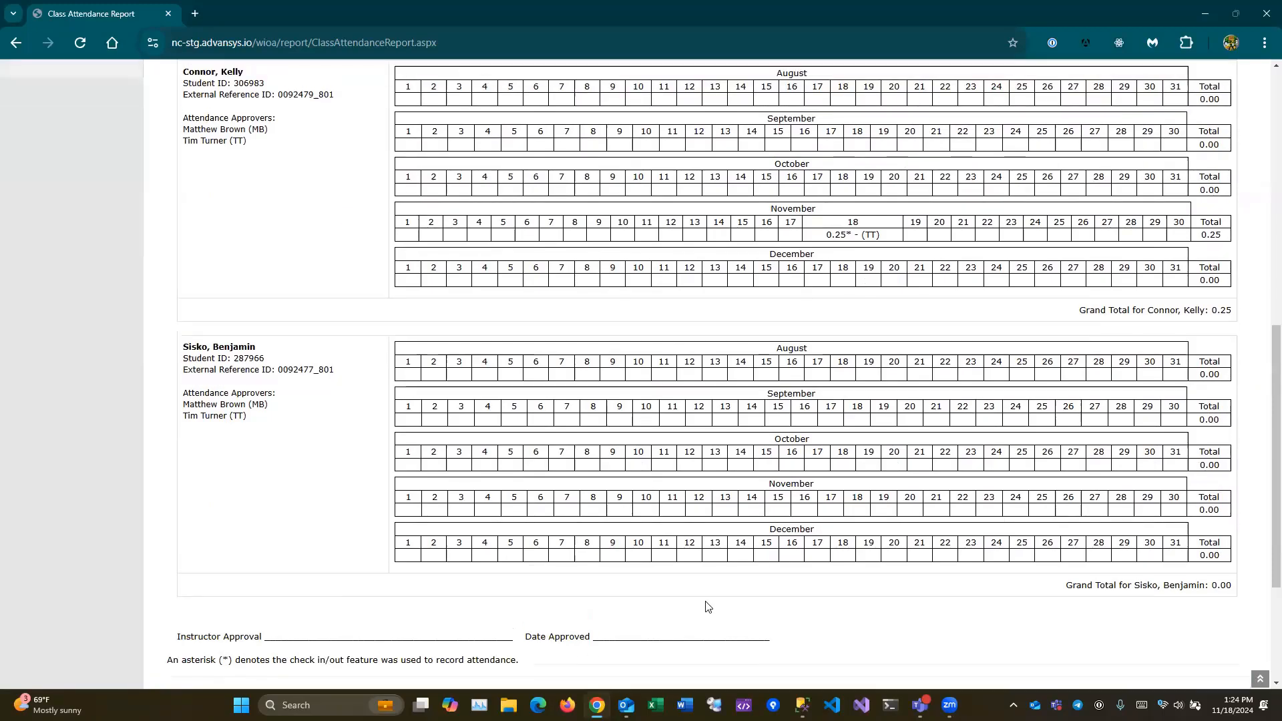
pyautogui.scroll(3, 708, 606)
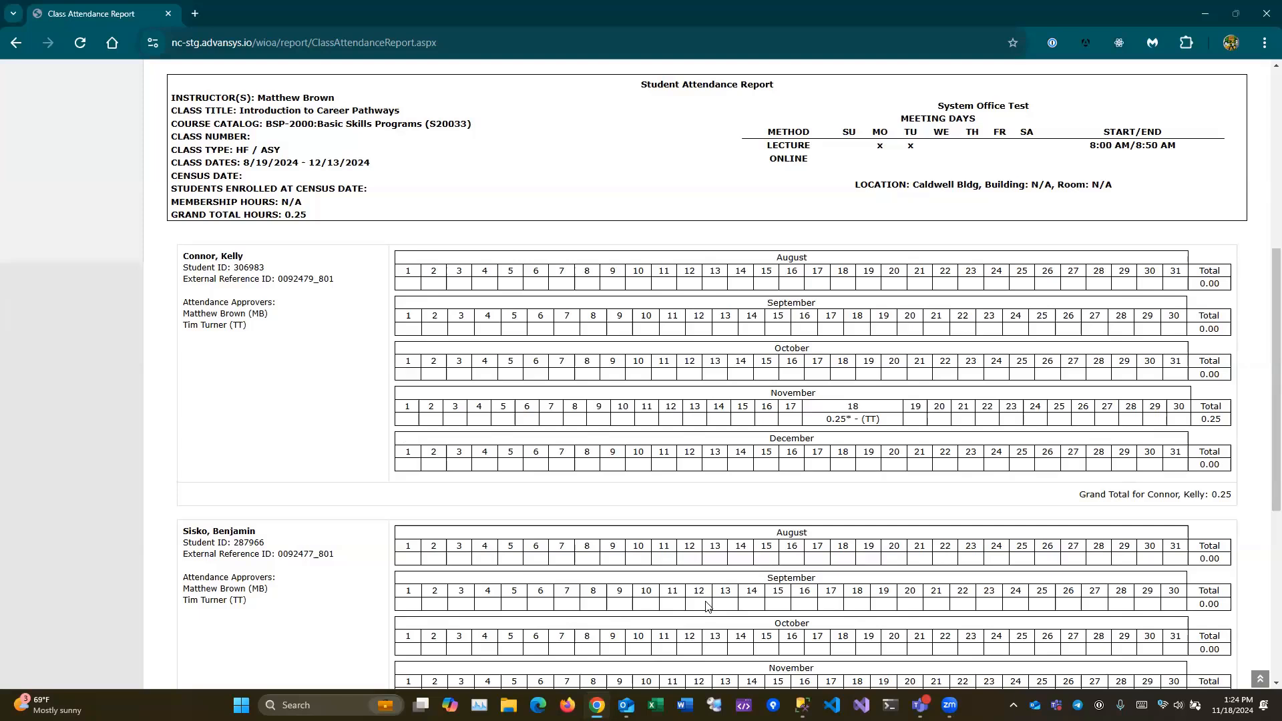